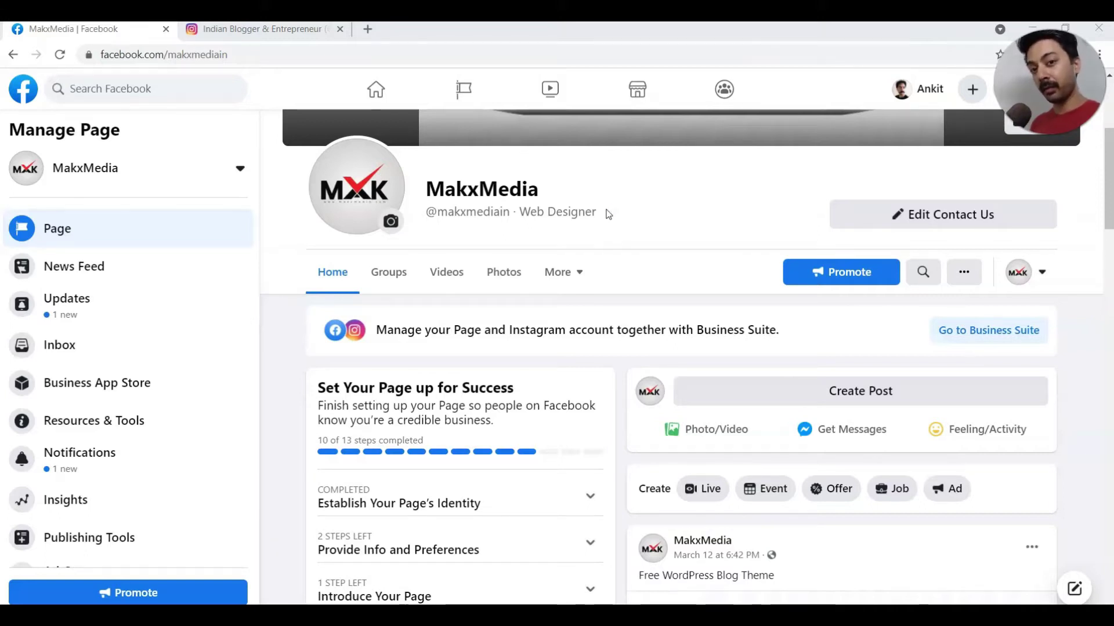
Log out of the personal Instagram profile.
key(ctrl+Tab)
click(881, 88)
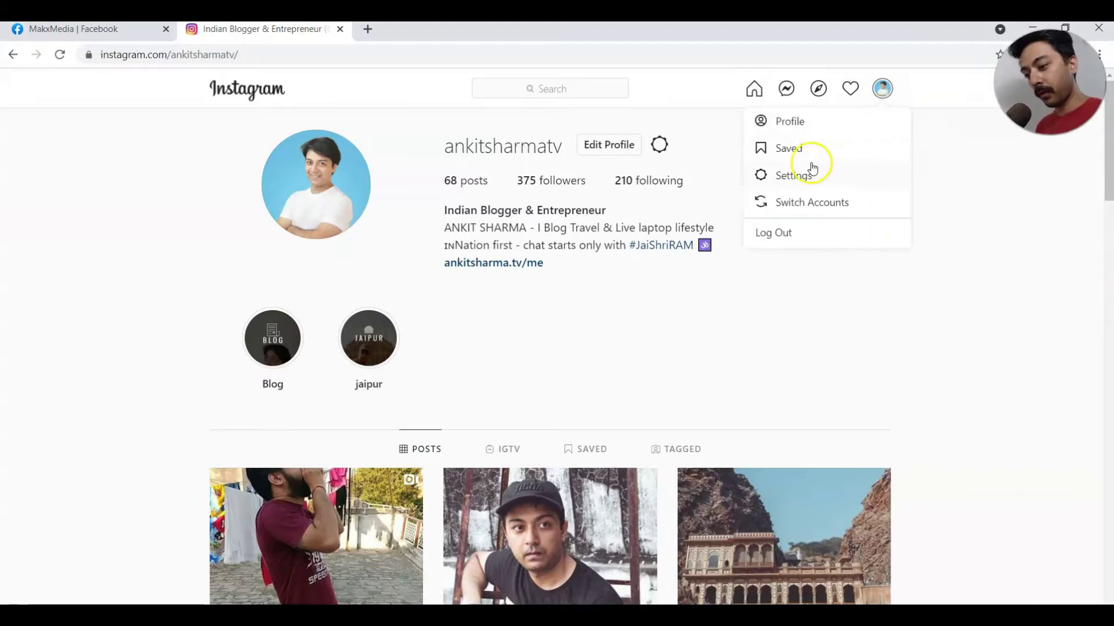
click(775, 232)
click(566, 384)
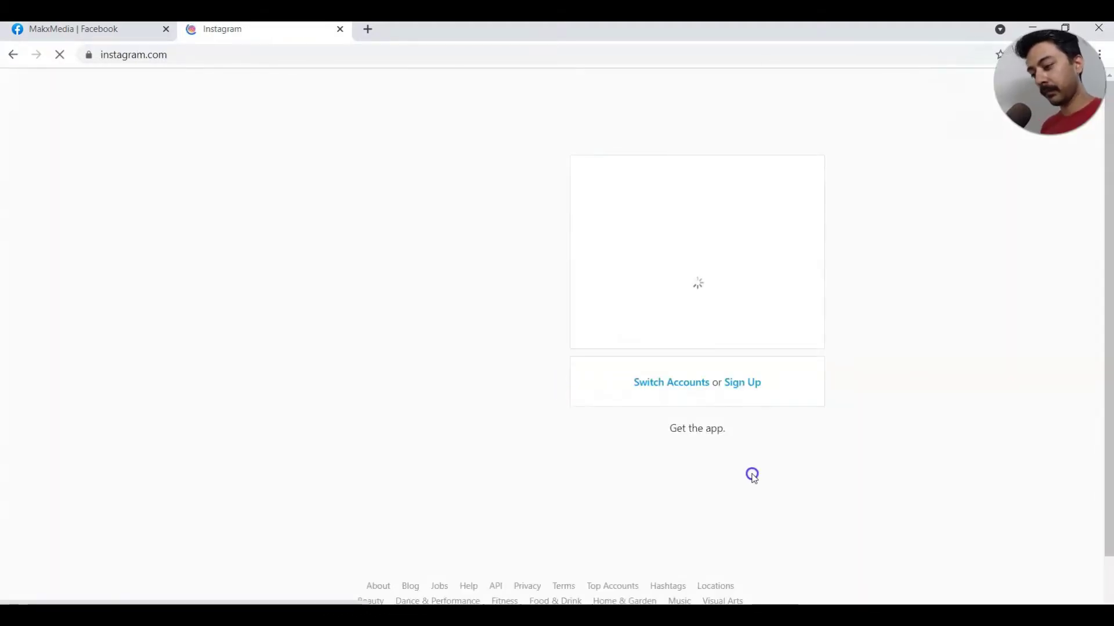
Fill in and submit the sign-up form for the new MakxMedia account.
click(739, 408)
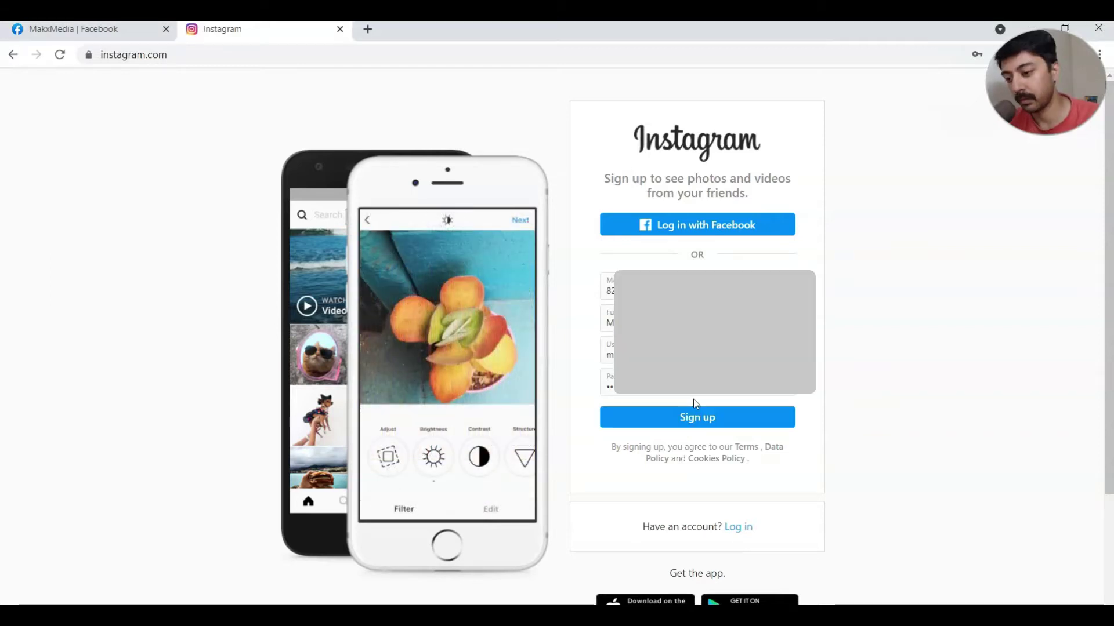
click(878, 389)
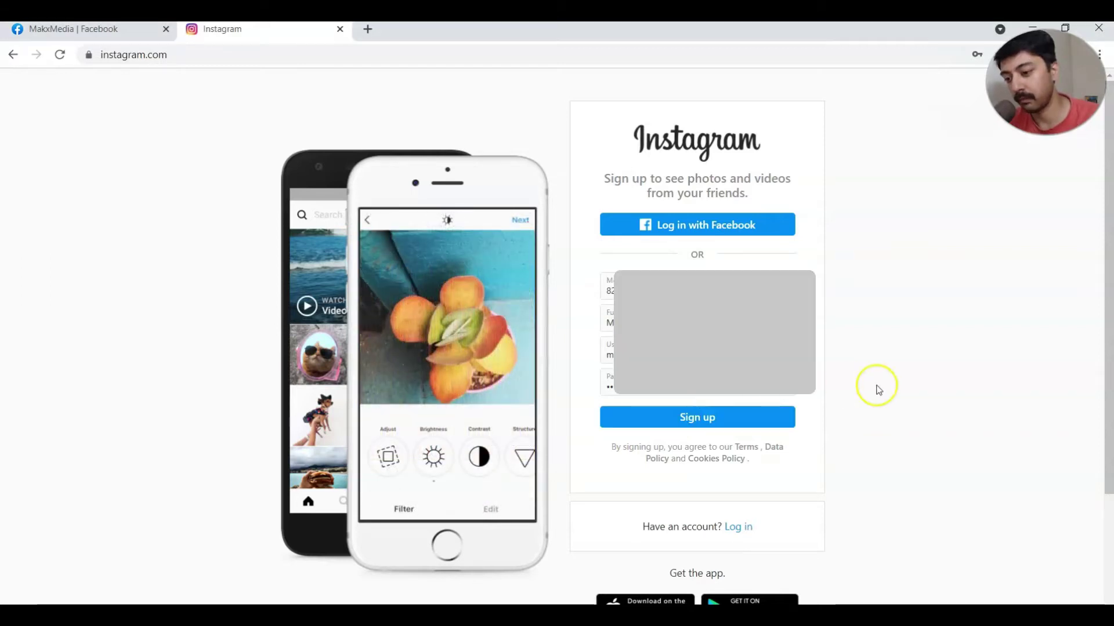
click(702, 418)
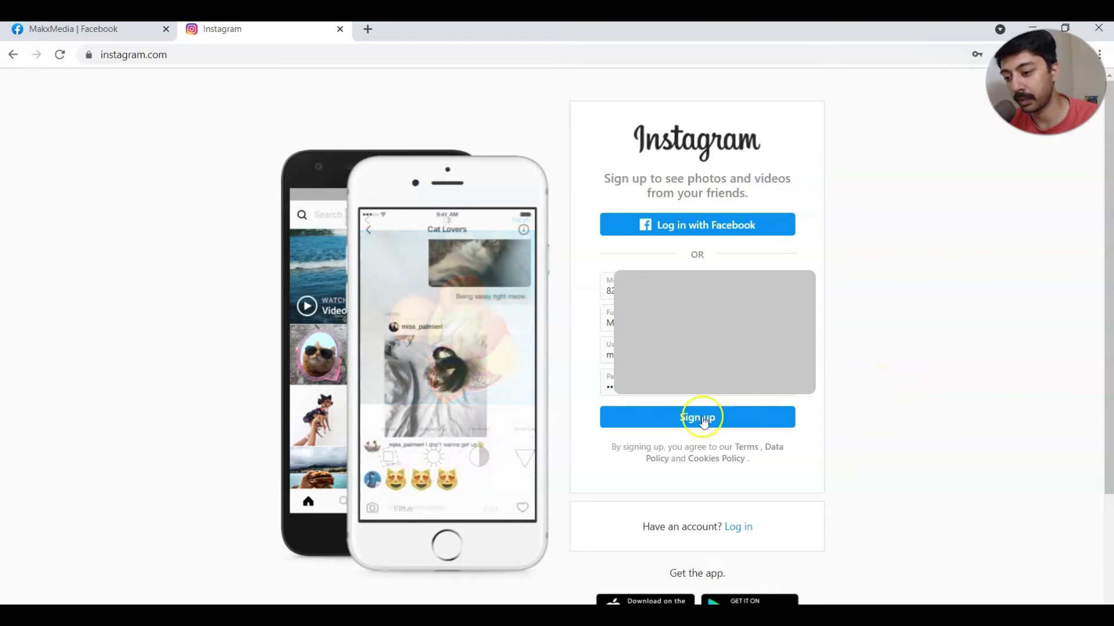
Enter the new account's date of birth and submit it.
click(637, 282)
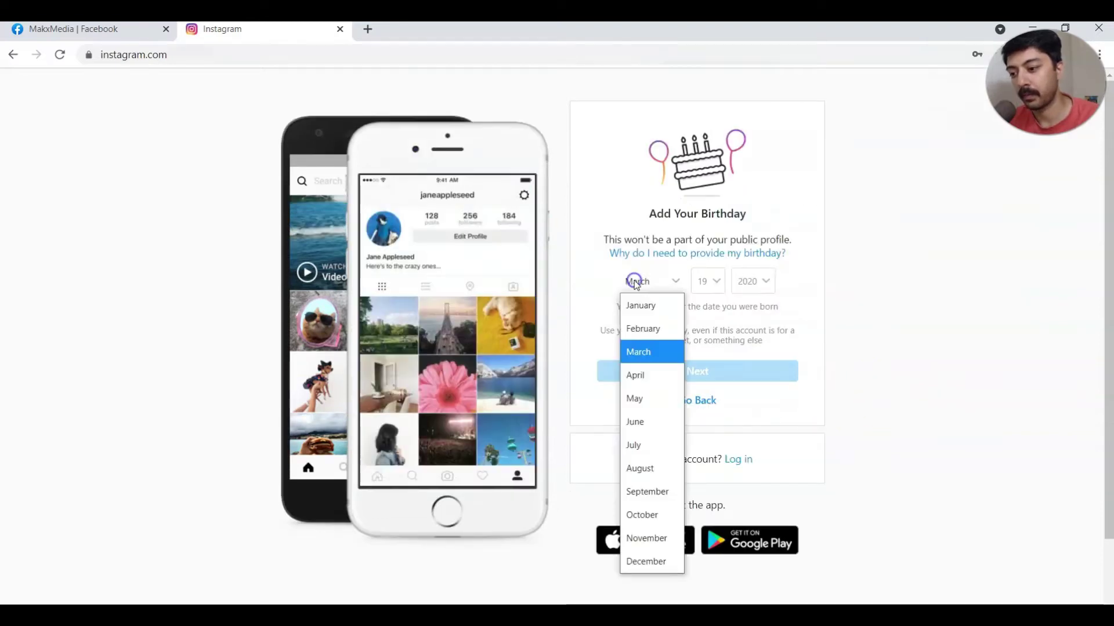
key(j)
key(a)
key(Return)
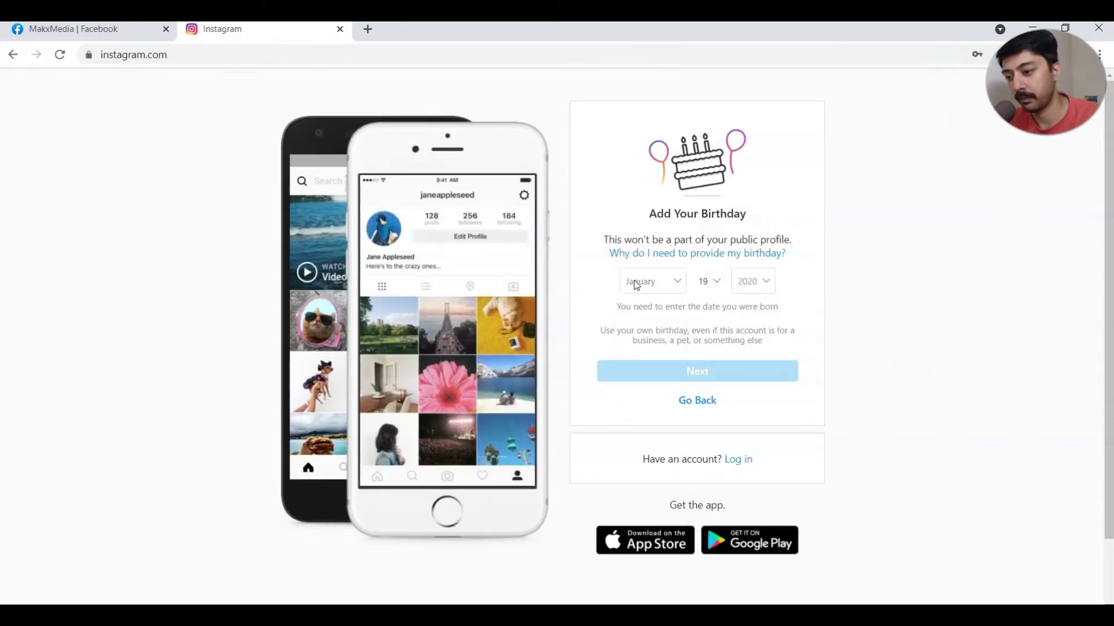
key(Tab)
text(26)
key(Tab)
text(1987)
click(680, 348)
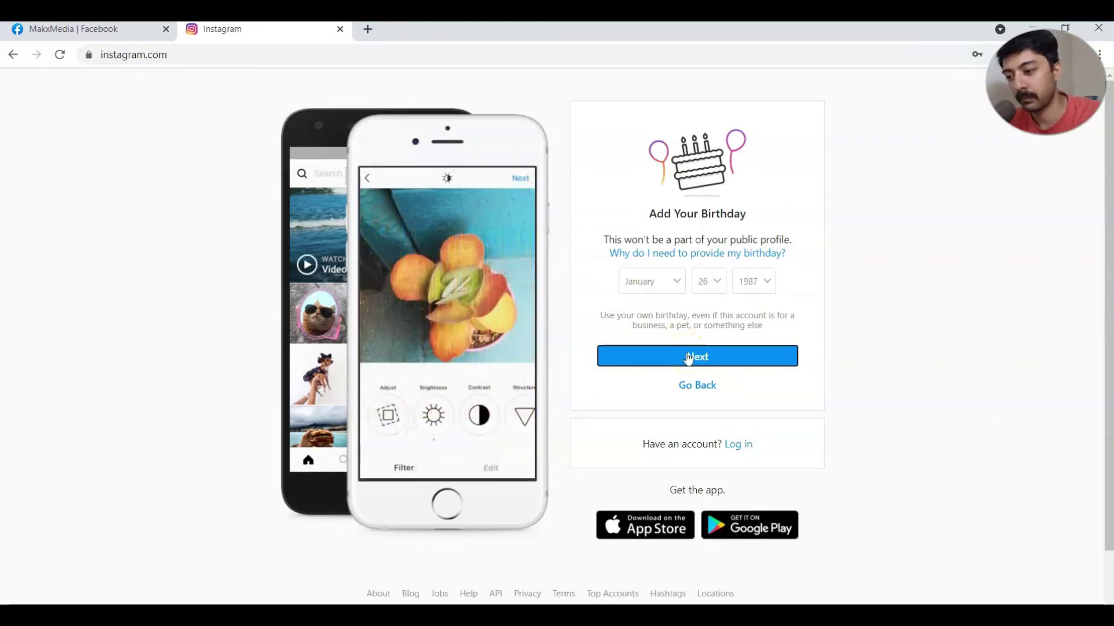
Continue on to the confirmation code step.
click(688, 357)
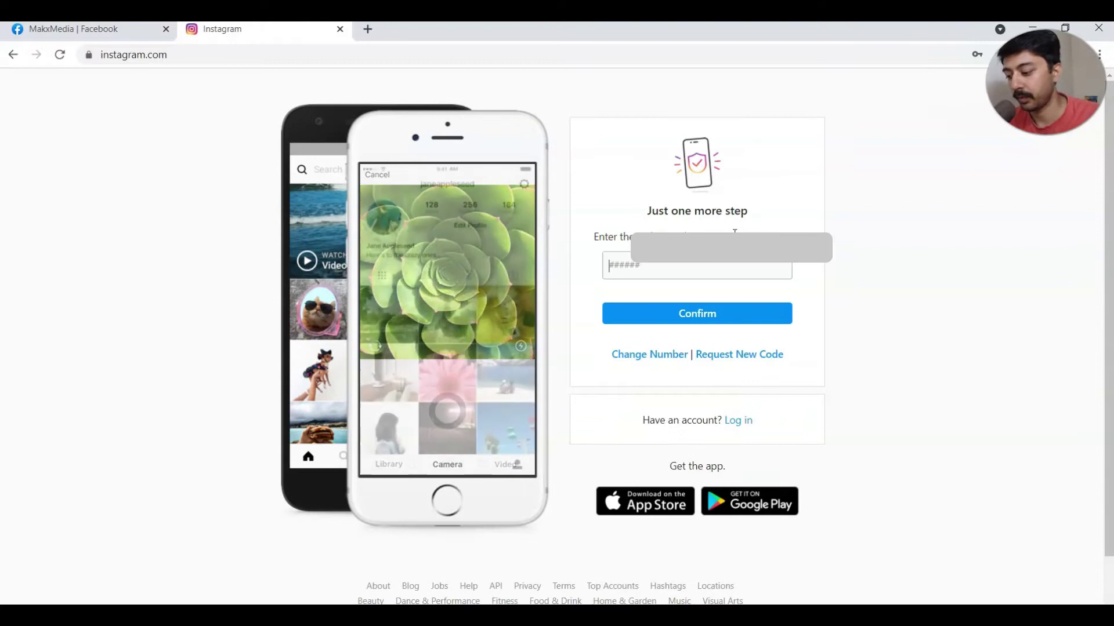
click(865, 272)
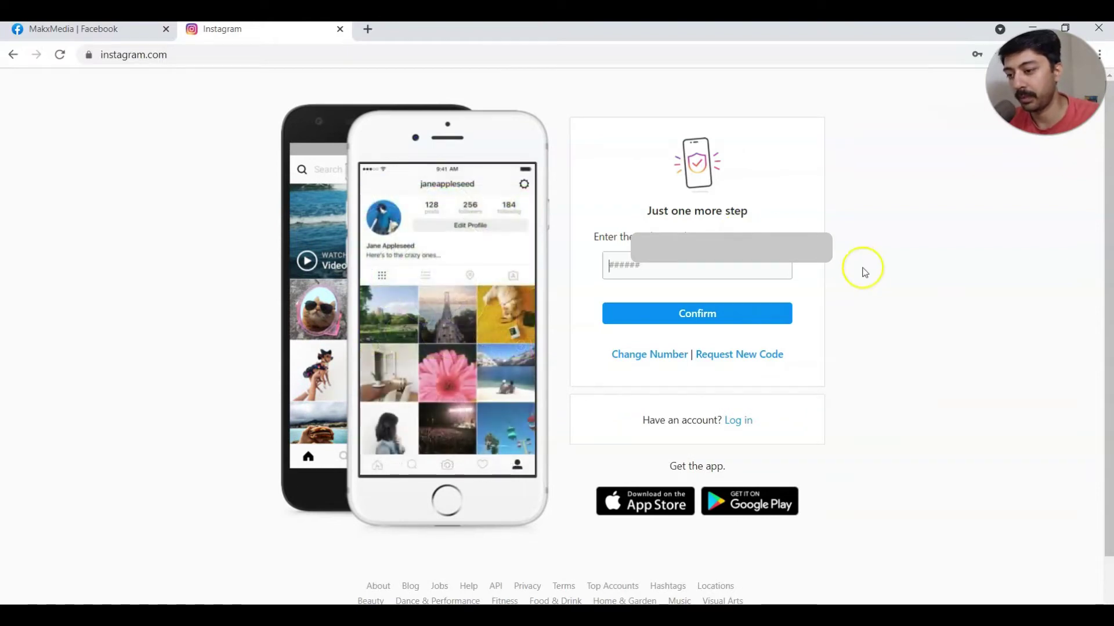
click(1013, 342)
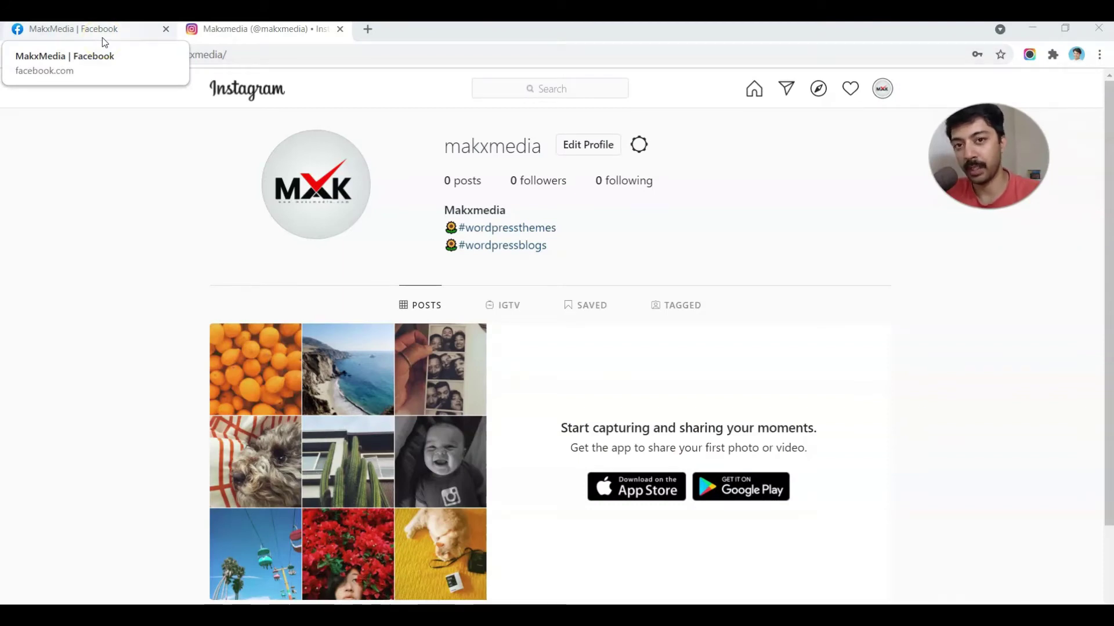
Open the MakxMedia Page's Settings and go to its Instagram section.
click(102, 37)
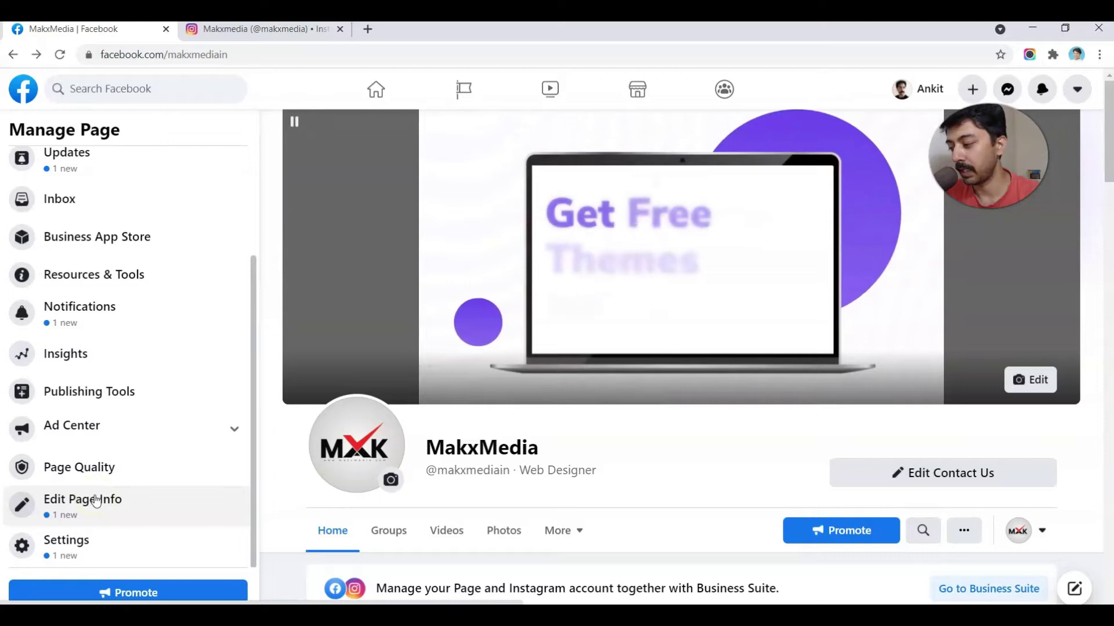
click(78, 547)
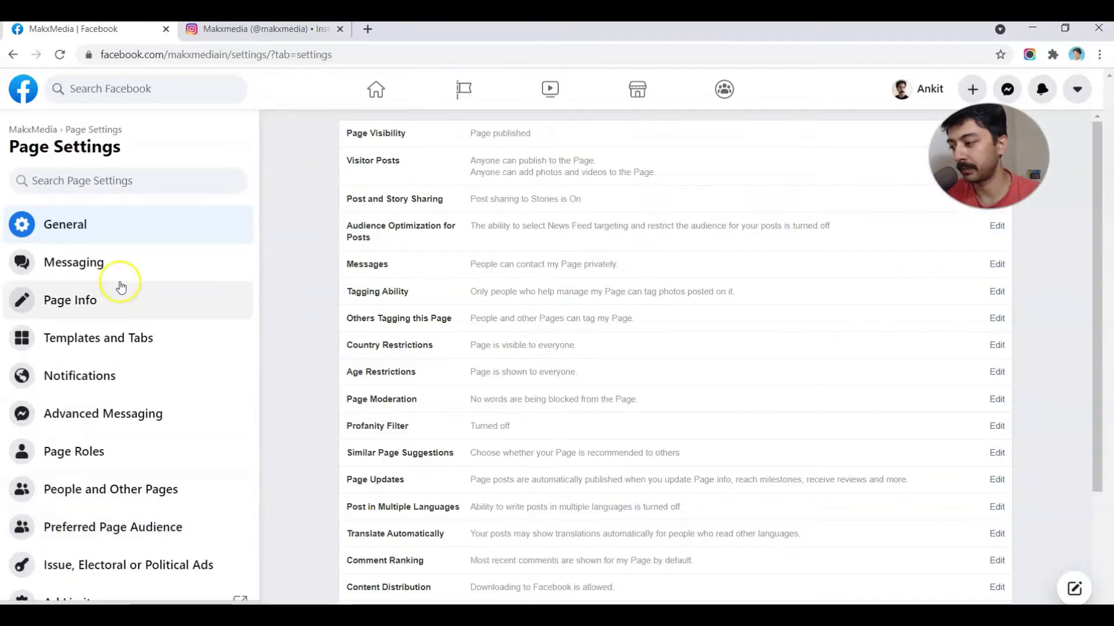
scroll(134, 366, down, 3)
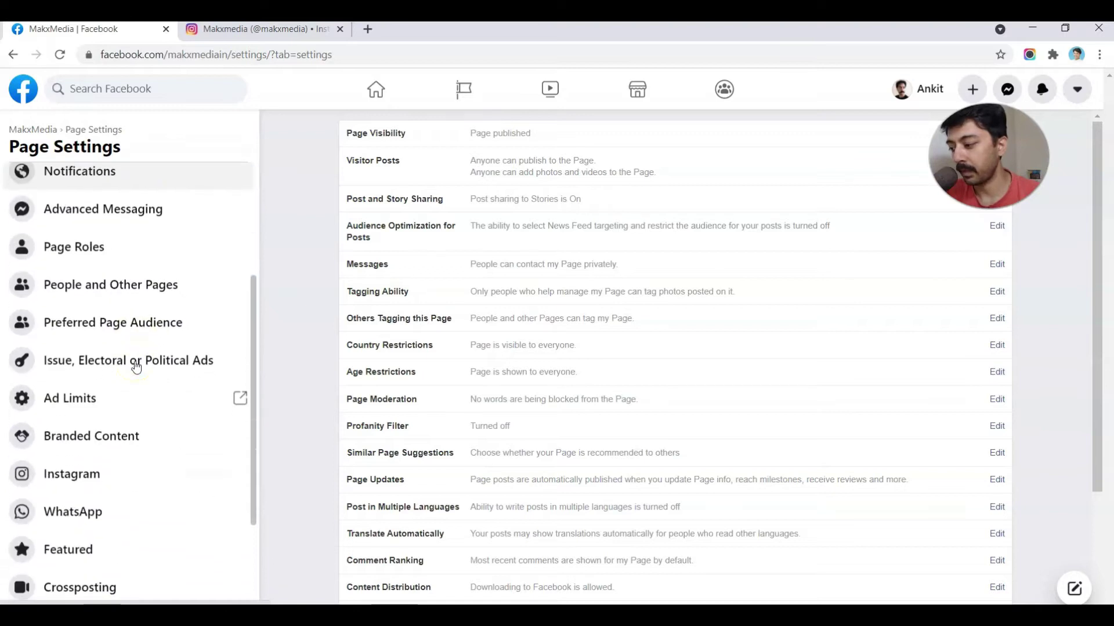
scroll(136, 365, down, 2)
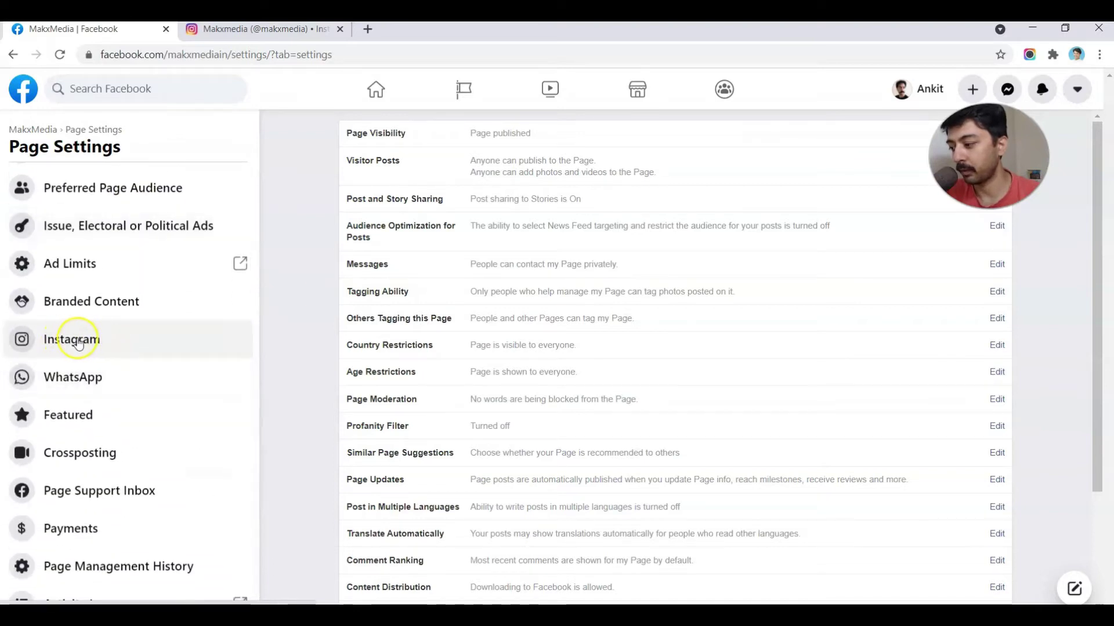
click(78, 342)
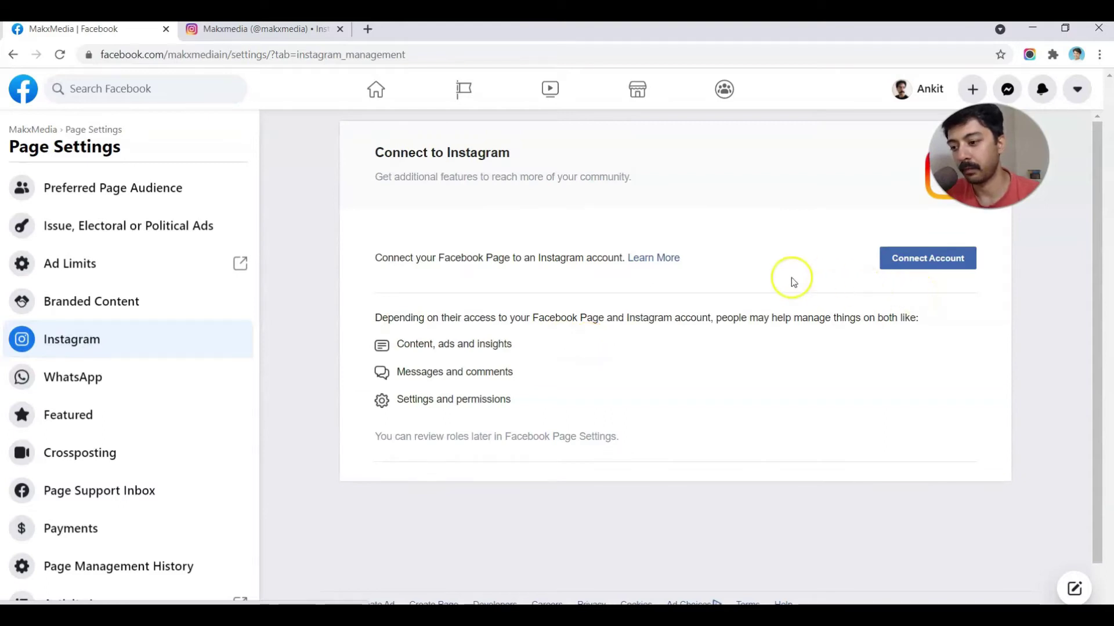
click(895, 262)
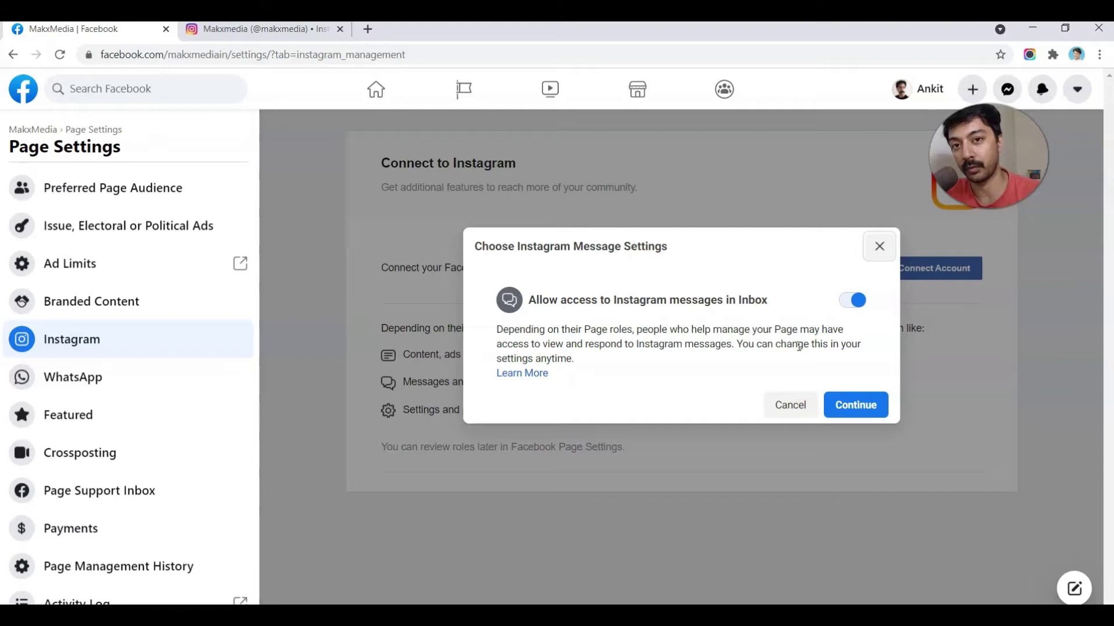
click(865, 406)
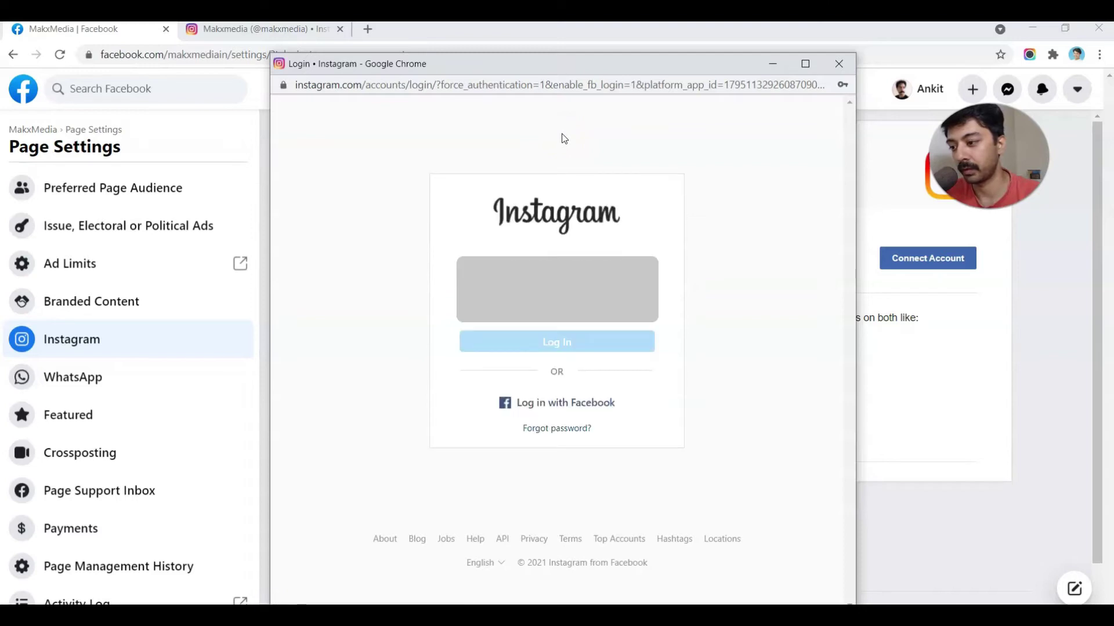
click(555, 154)
click(555, 346)
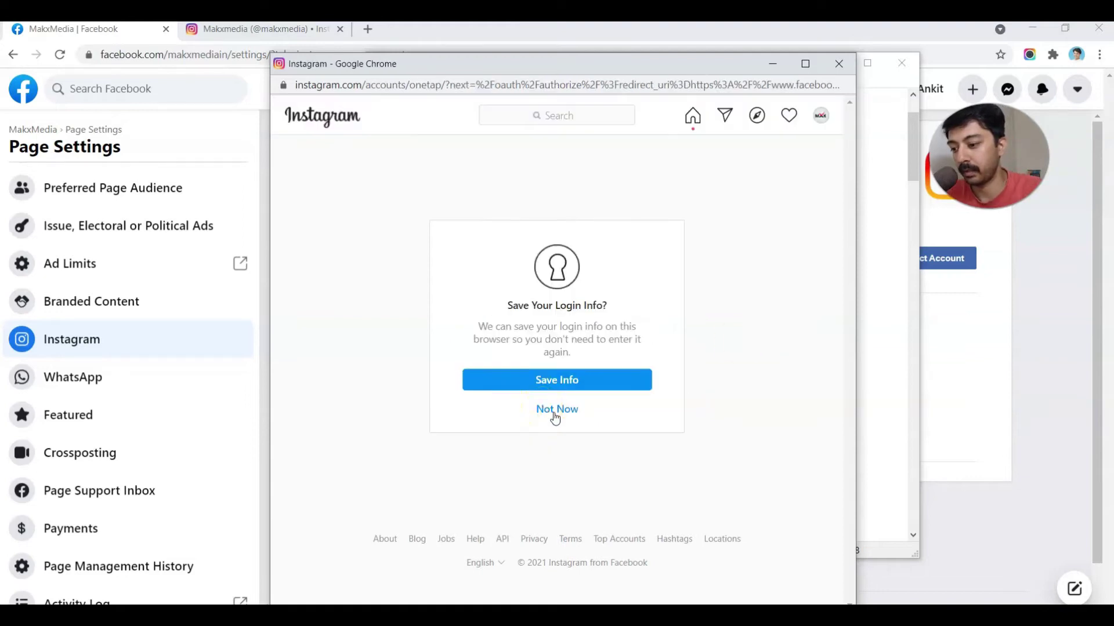
click(565, 414)
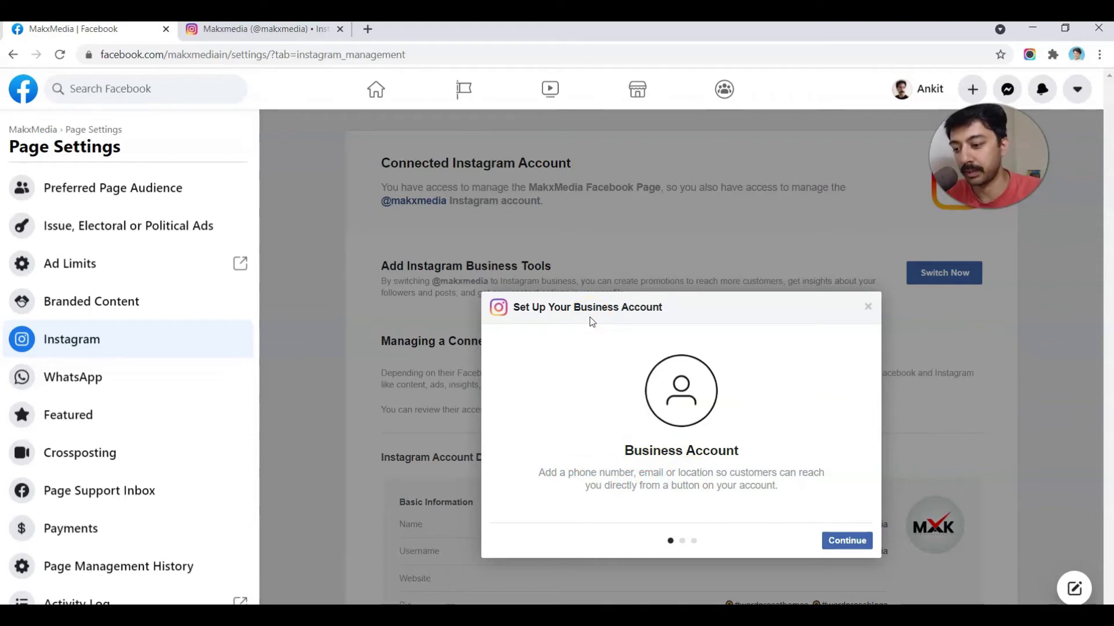
click(835, 542)
click(835, 542)
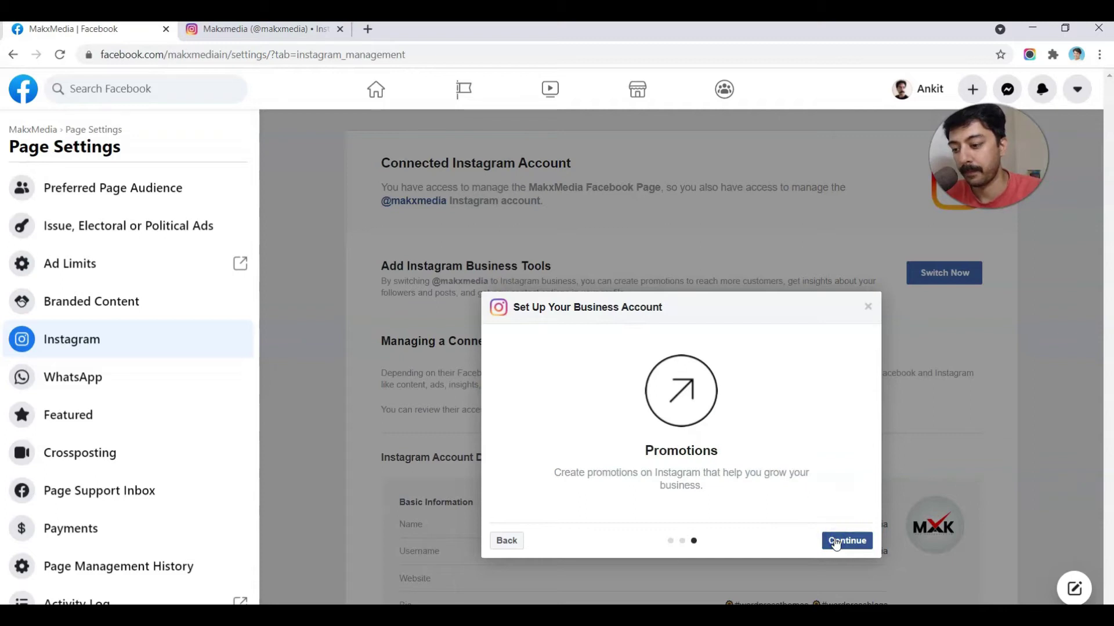
click(836, 541)
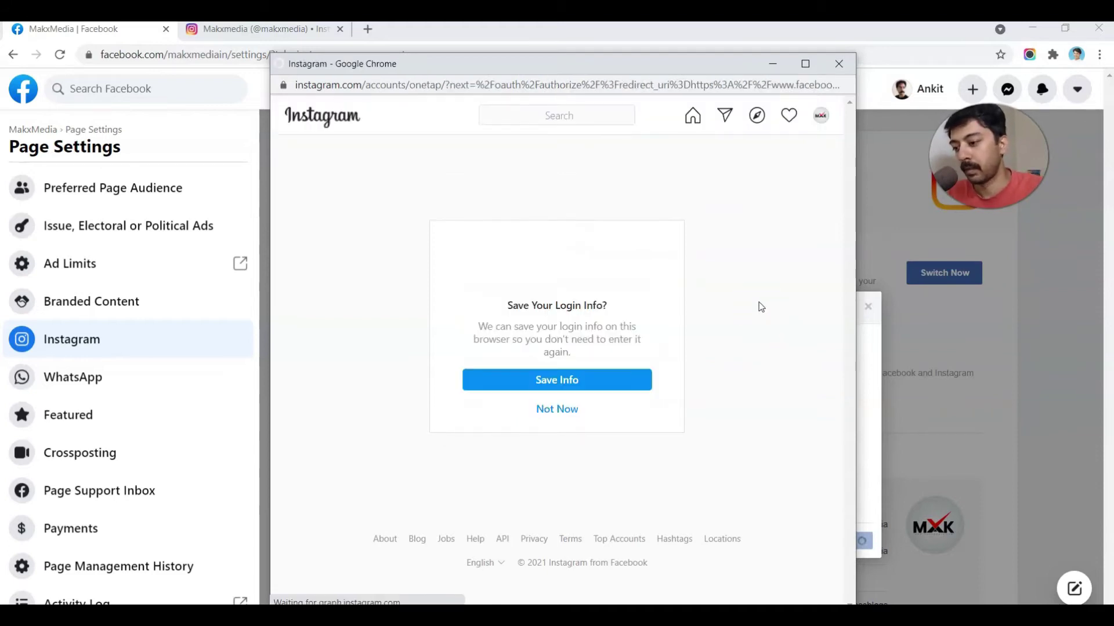
click(562, 378)
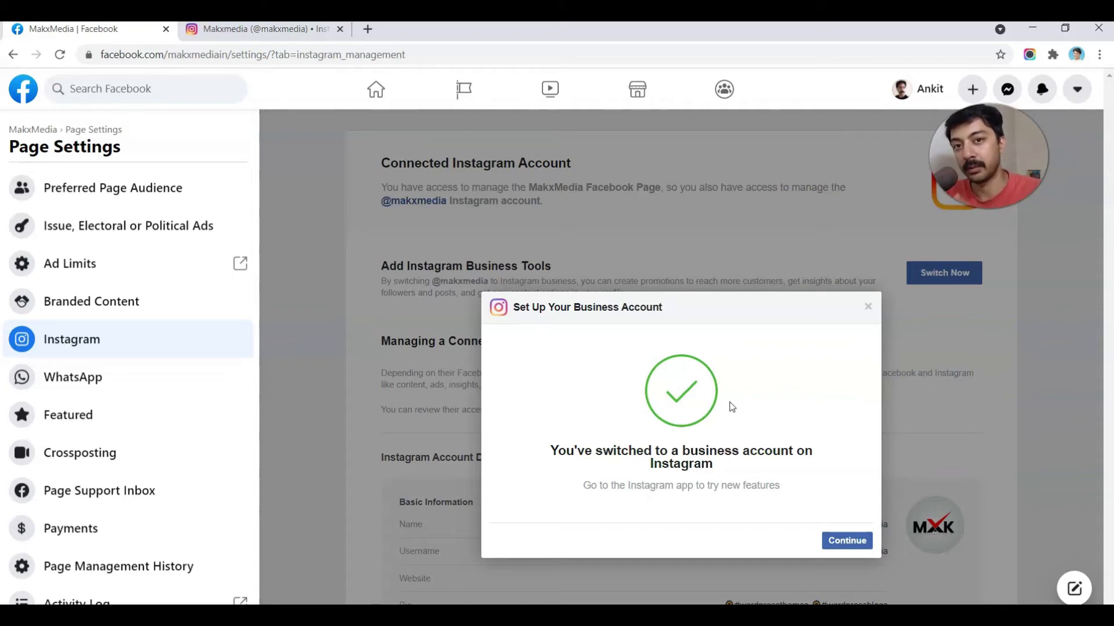
click(831, 540)
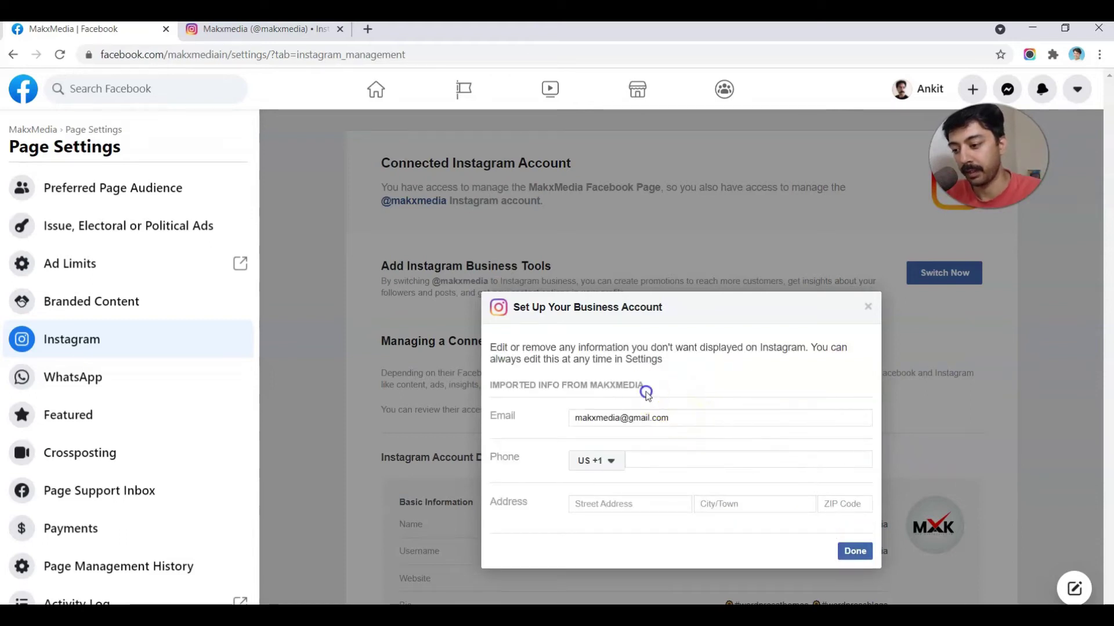
click(852, 551)
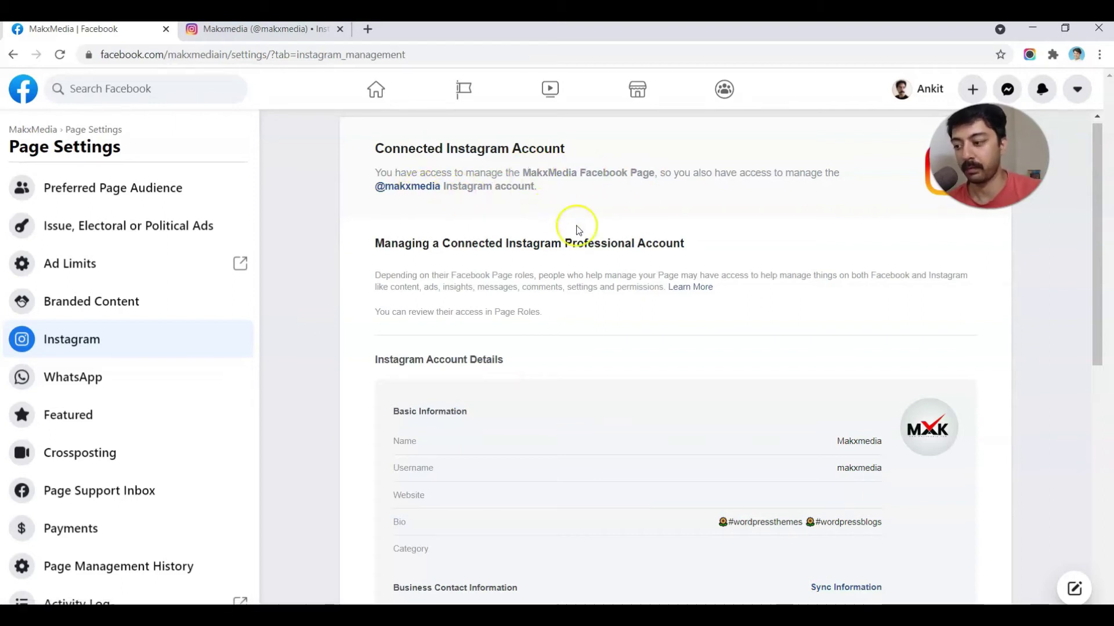
Return to the MakxMedia Page home and launch Business Suite for Page and Instagram.
key(alt+Left)
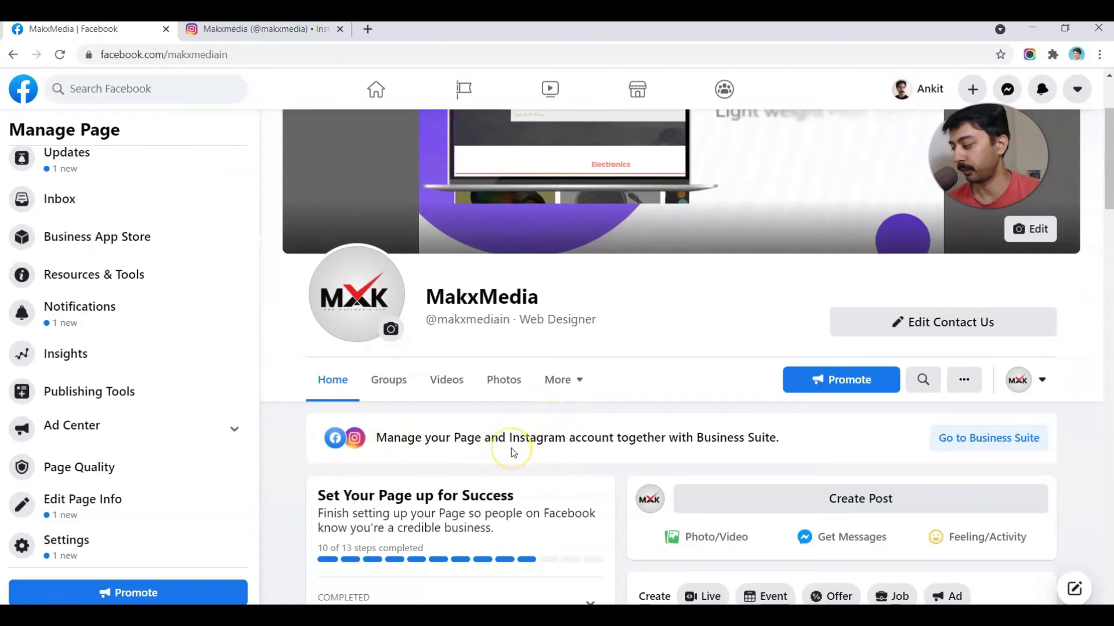
click(959, 445)
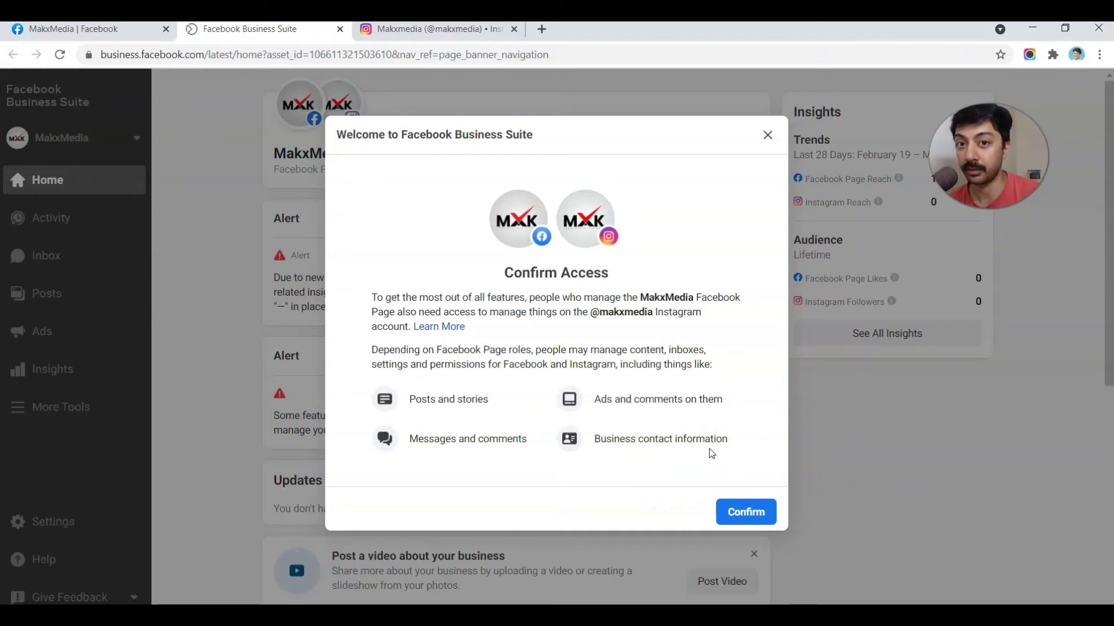
click(720, 510)
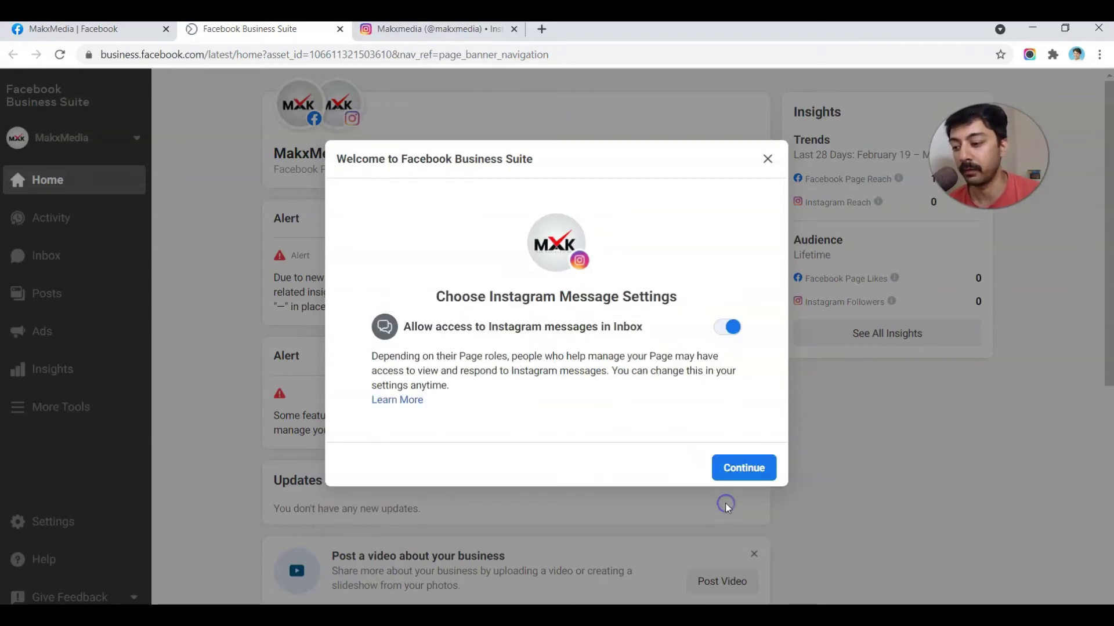
click(728, 470)
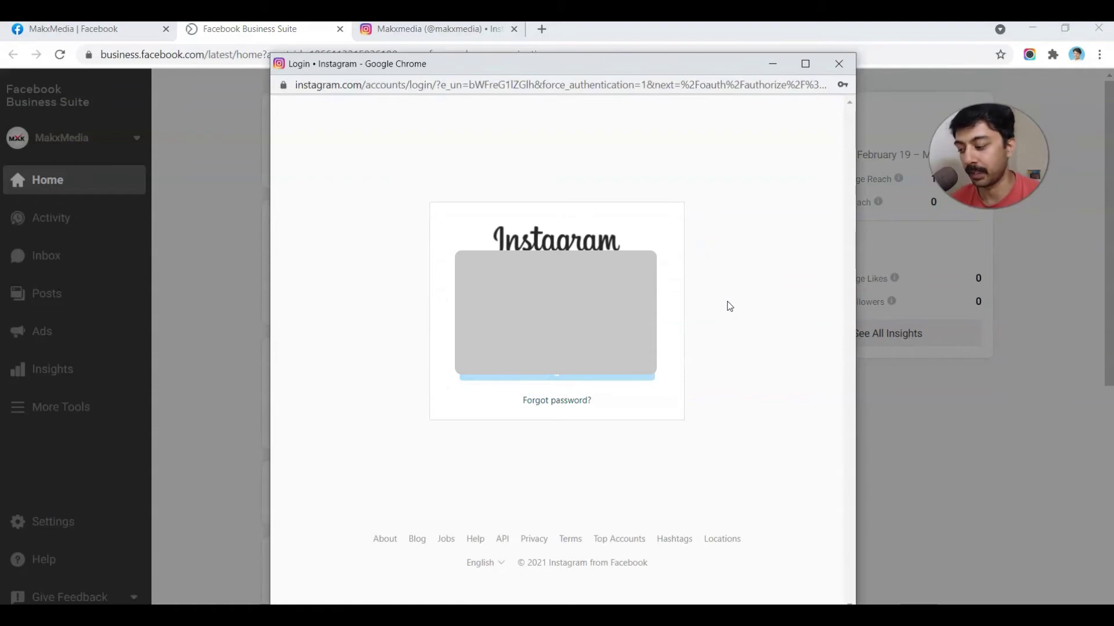
key(Return)
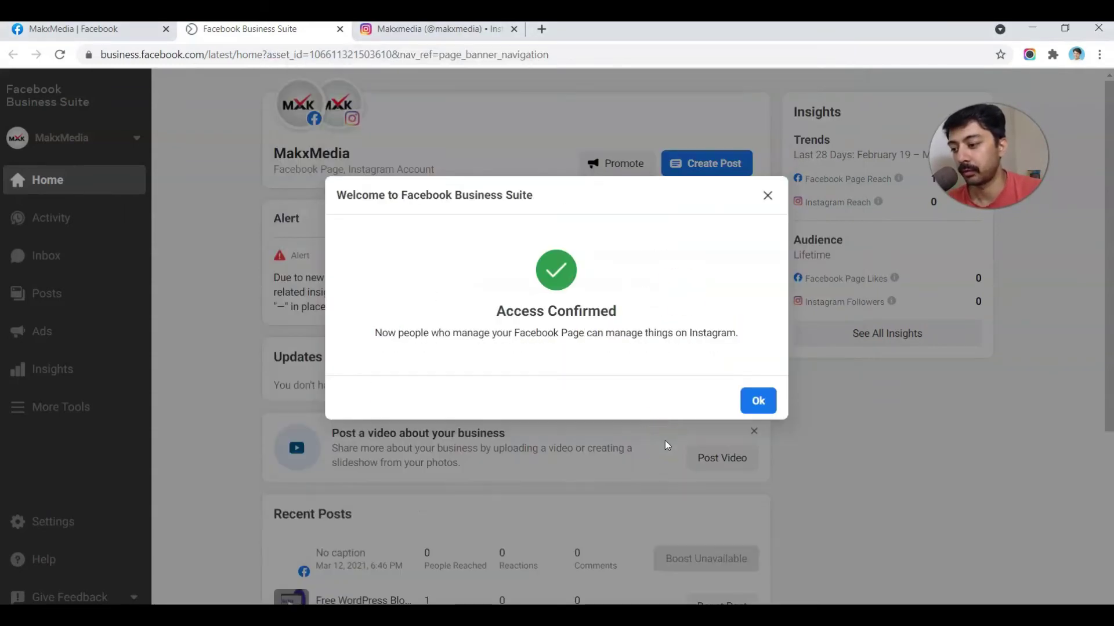
click(757, 399)
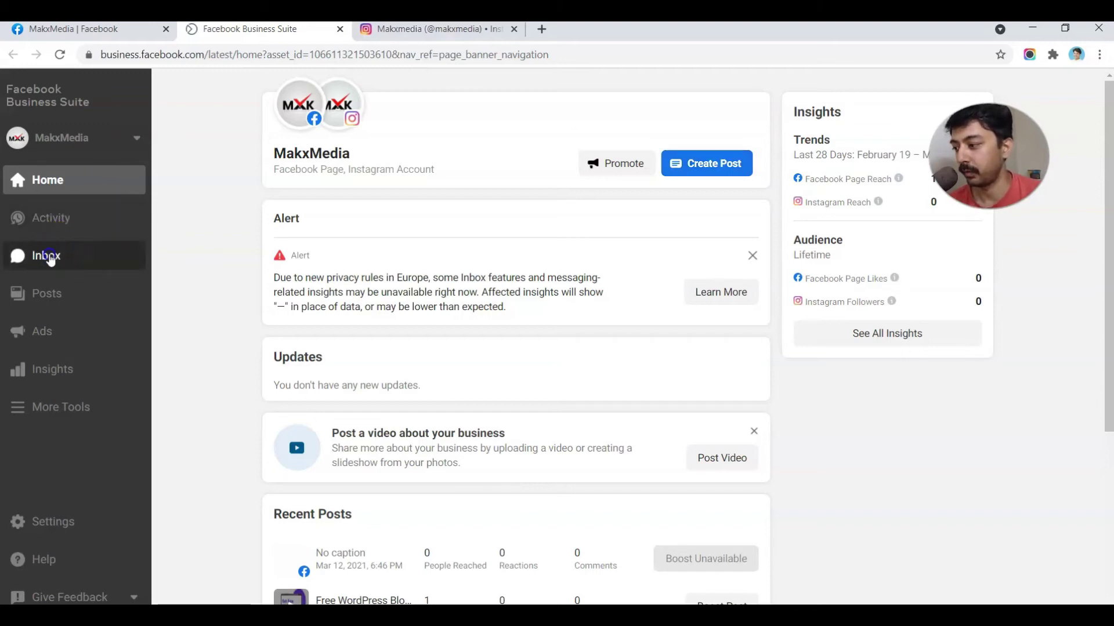
click(46, 255)
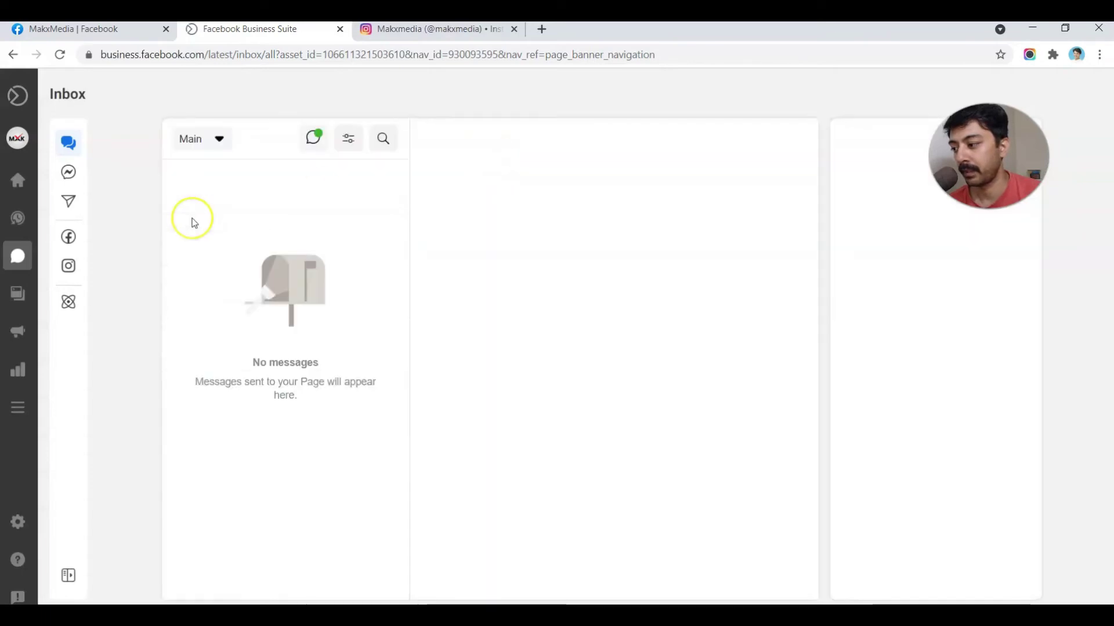
Look through the Instagram and Facebook inboxes, then go back to Business Suite Home.
click(69, 266)
click(69, 237)
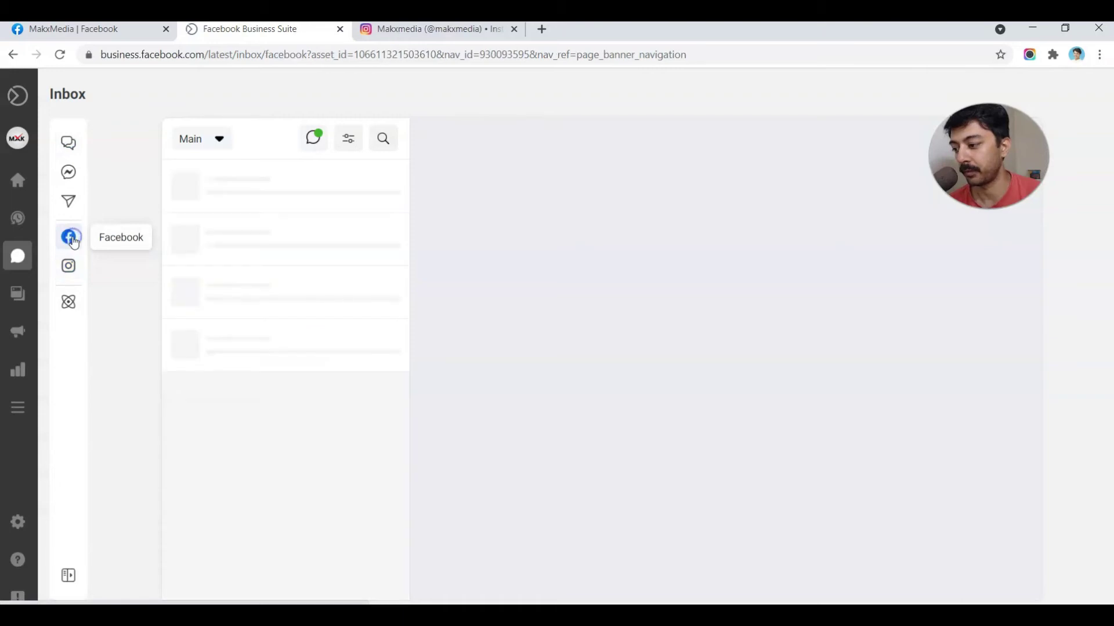
click(70, 141)
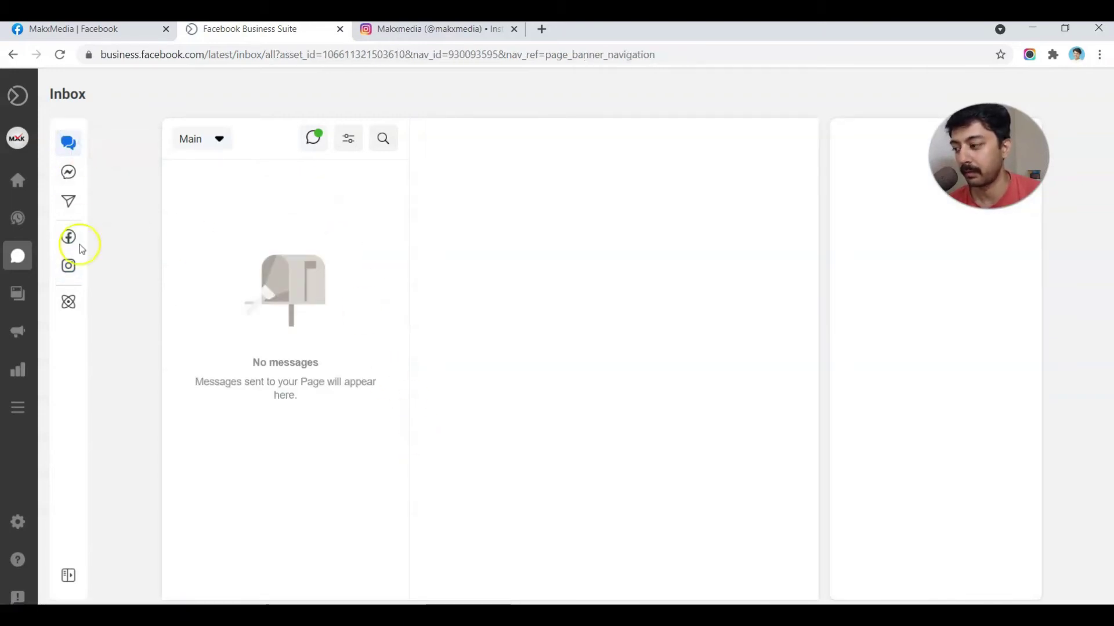
mouse_move(24, 154)
click(21, 178)
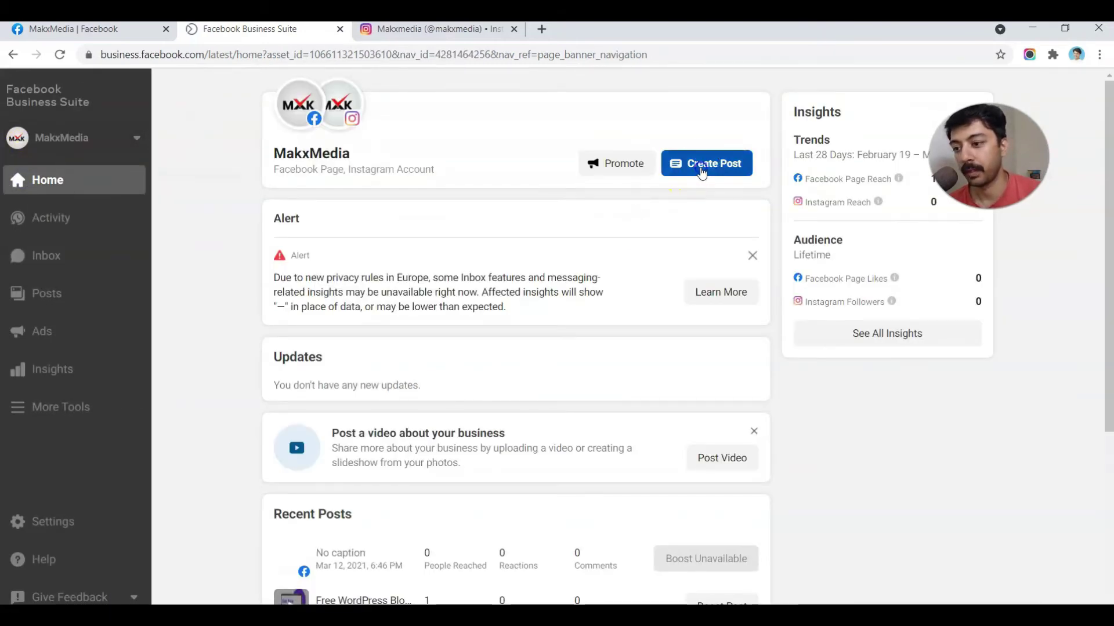
Create a post for both Facebook and Instagram with makxmedia.jpg attached.
click(704, 164)
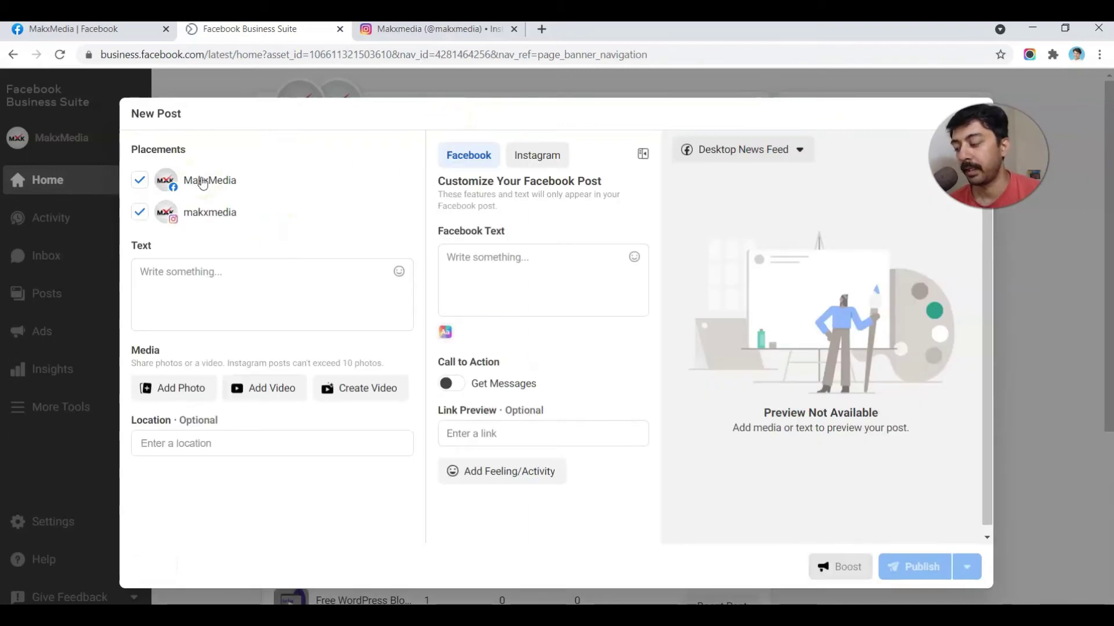
click(149, 169)
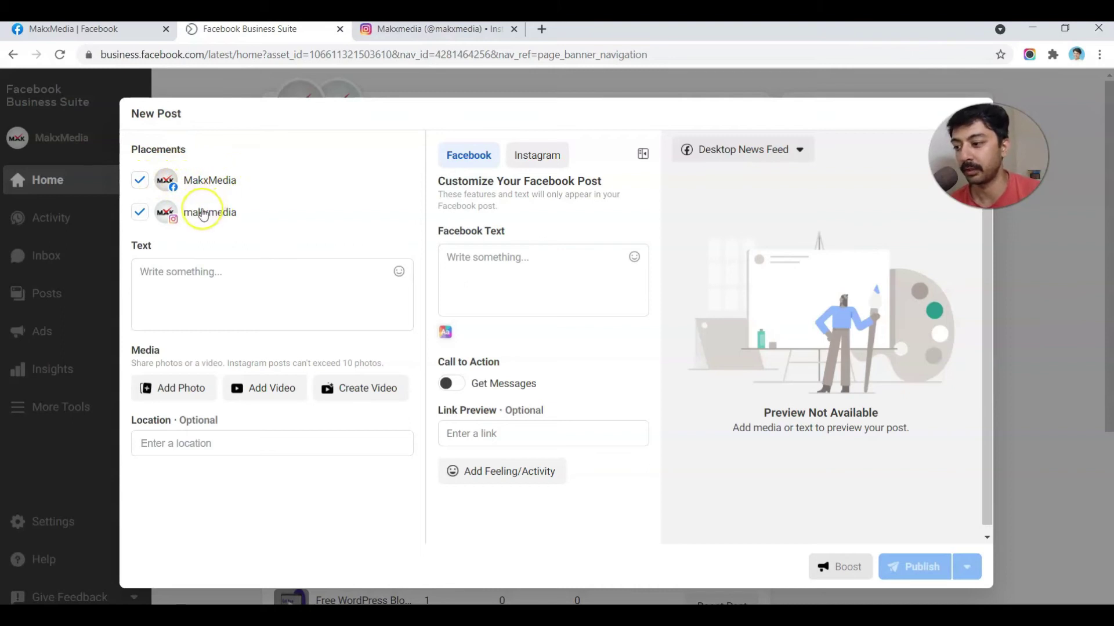
click(191, 390)
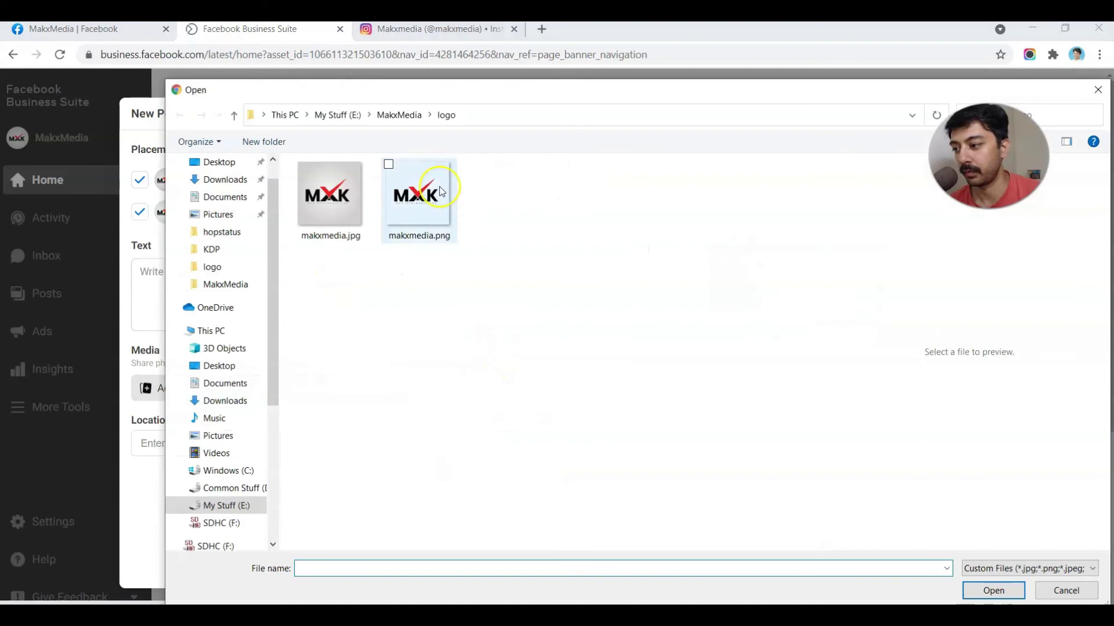
click(320, 199)
double_click(322, 203)
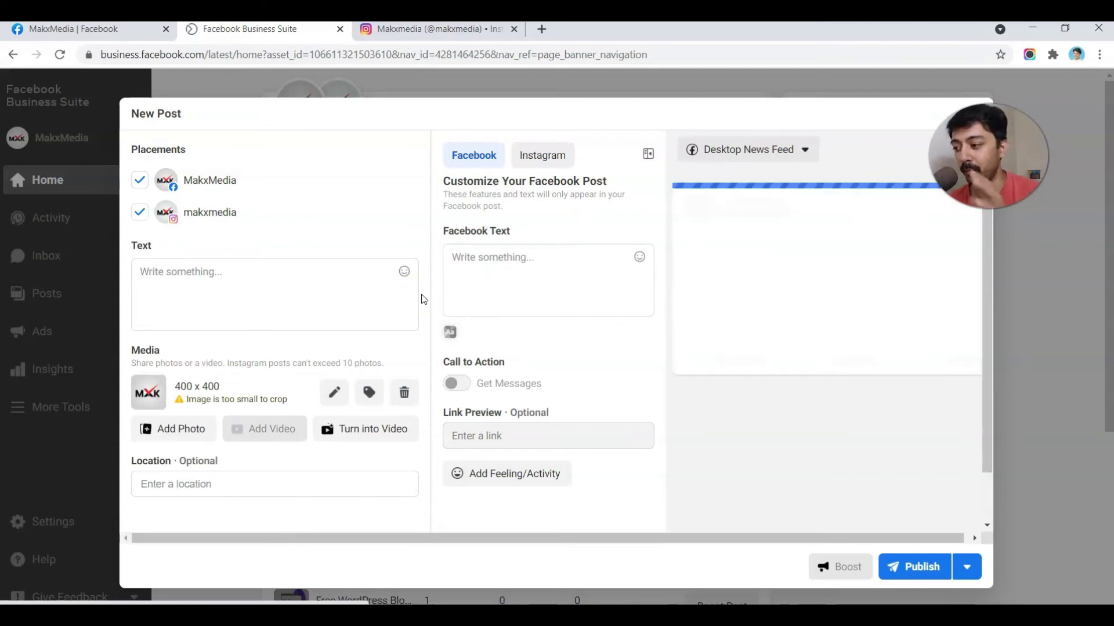
Caption the post 'Our first post to test Business Suite' and review its Facebook and Instagram versions.
click(199, 270)
text(Ou)
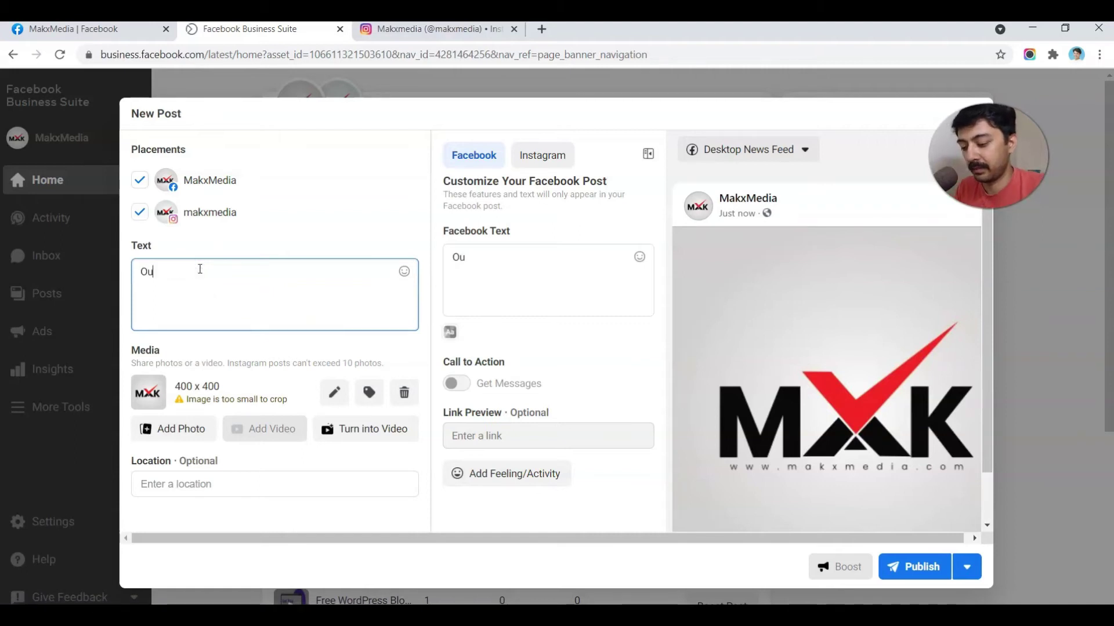
text(r first post to test Business Suite)
click(481, 157)
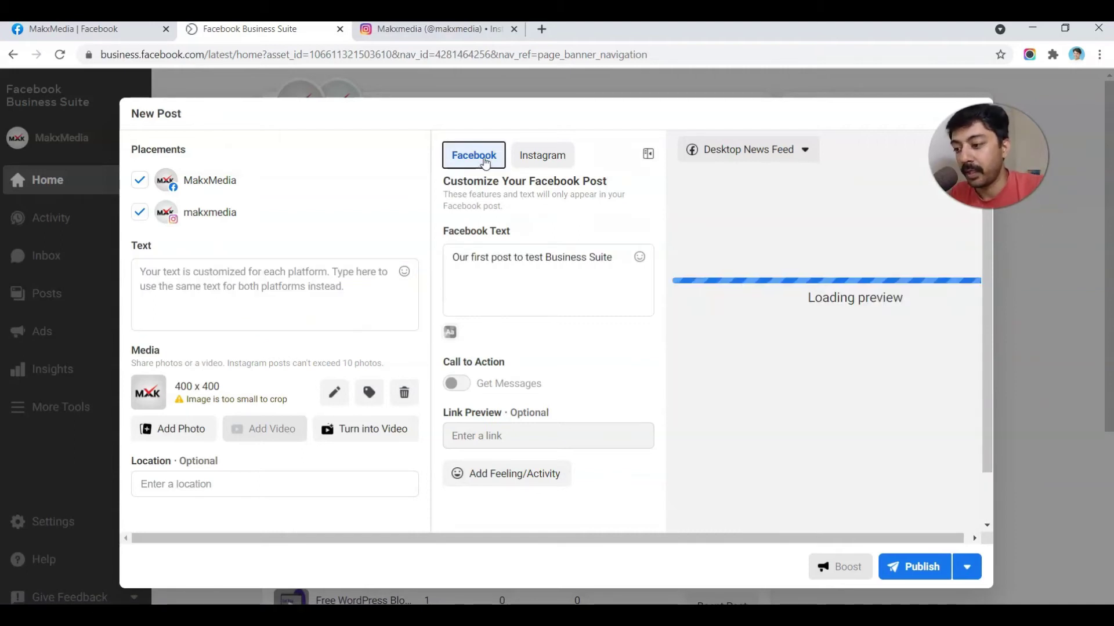
click(529, 155)
click(482, 155)
click(464, 261)
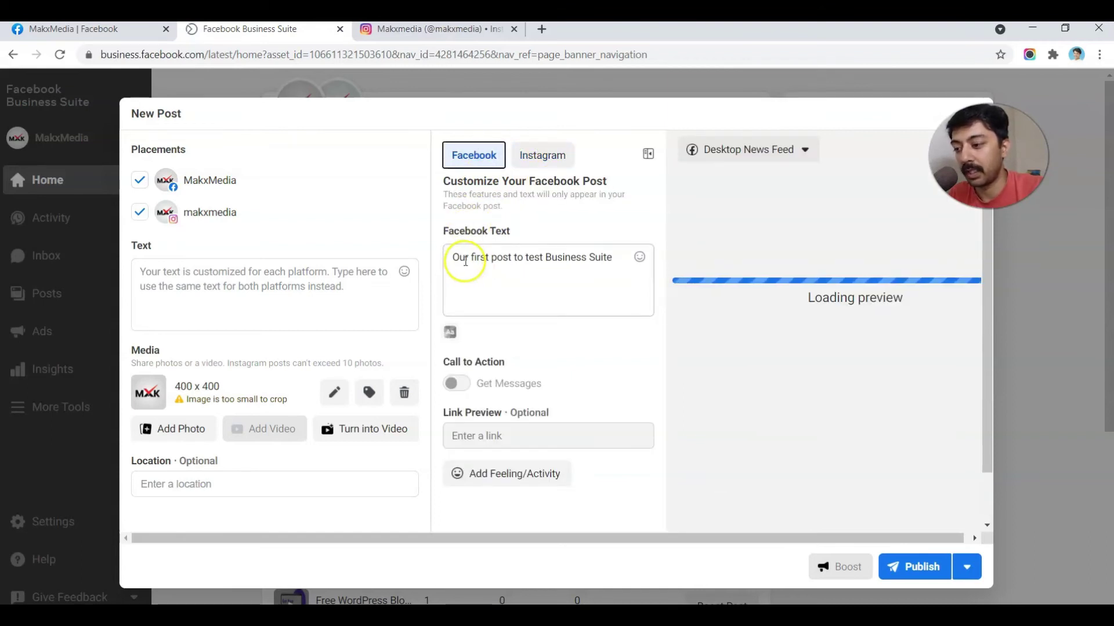
click(531, 158)
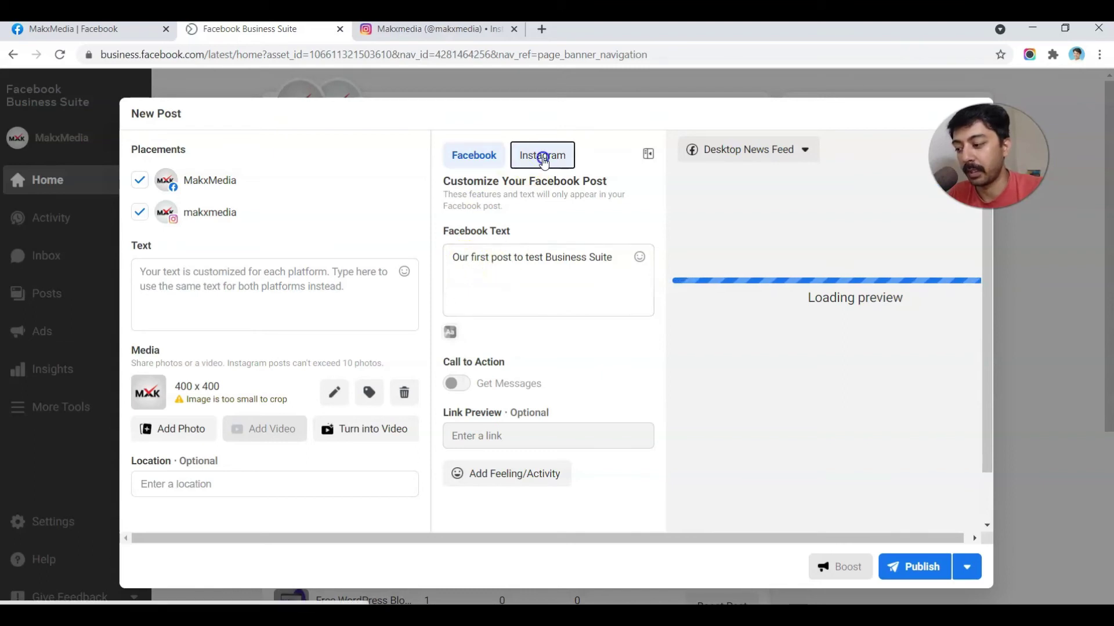
click(176, 485)
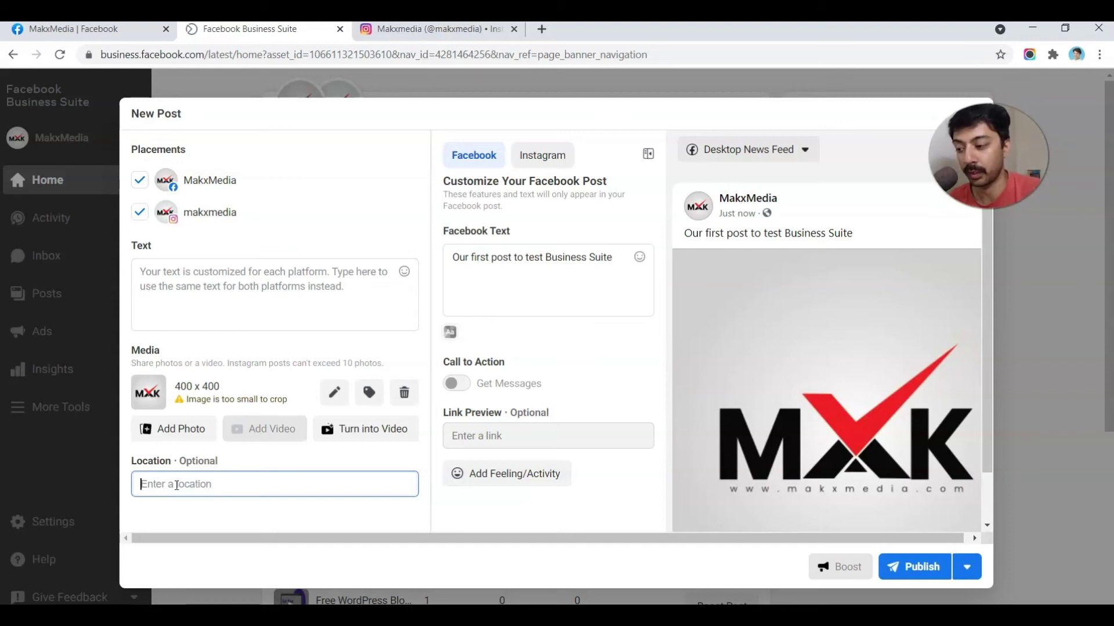
scroll(177, 486, down, 1)
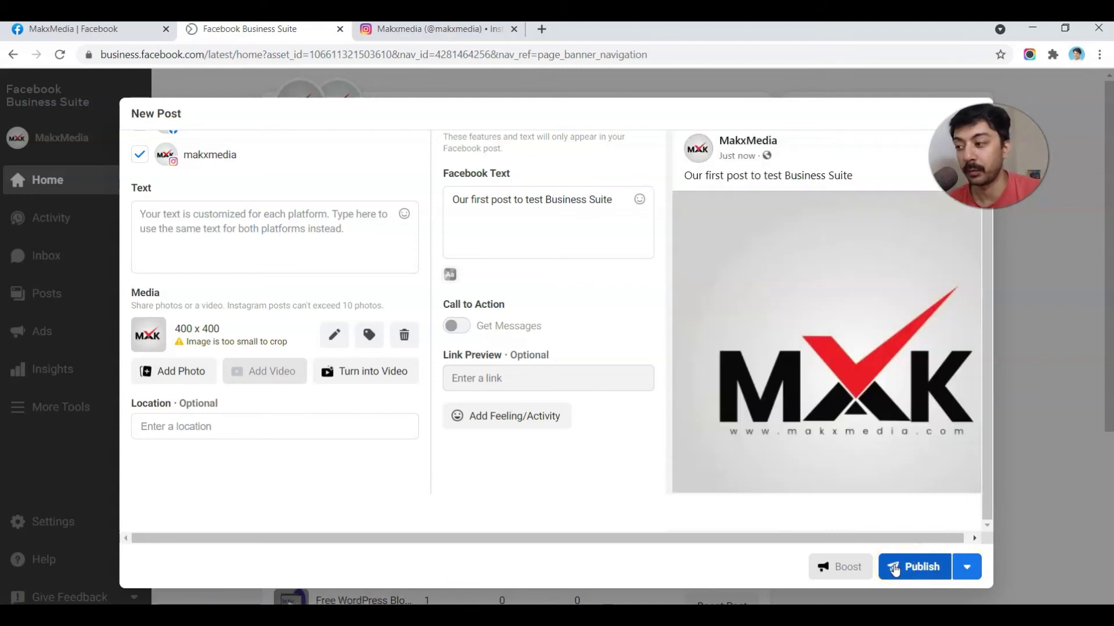
click(968, 567)
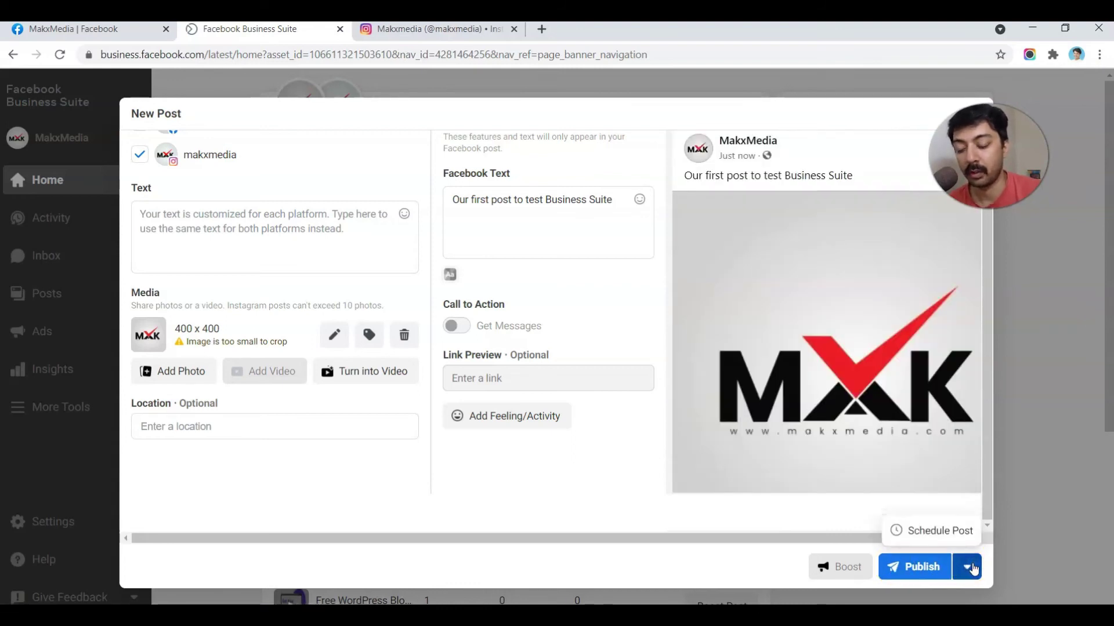
click(938, 533)
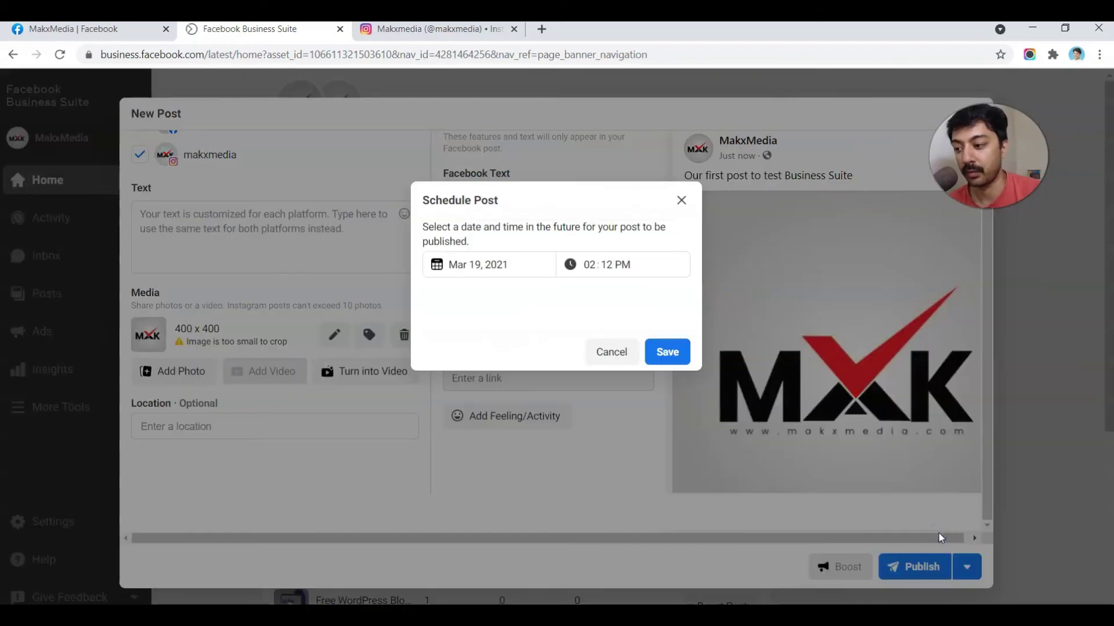
click(467, 264)
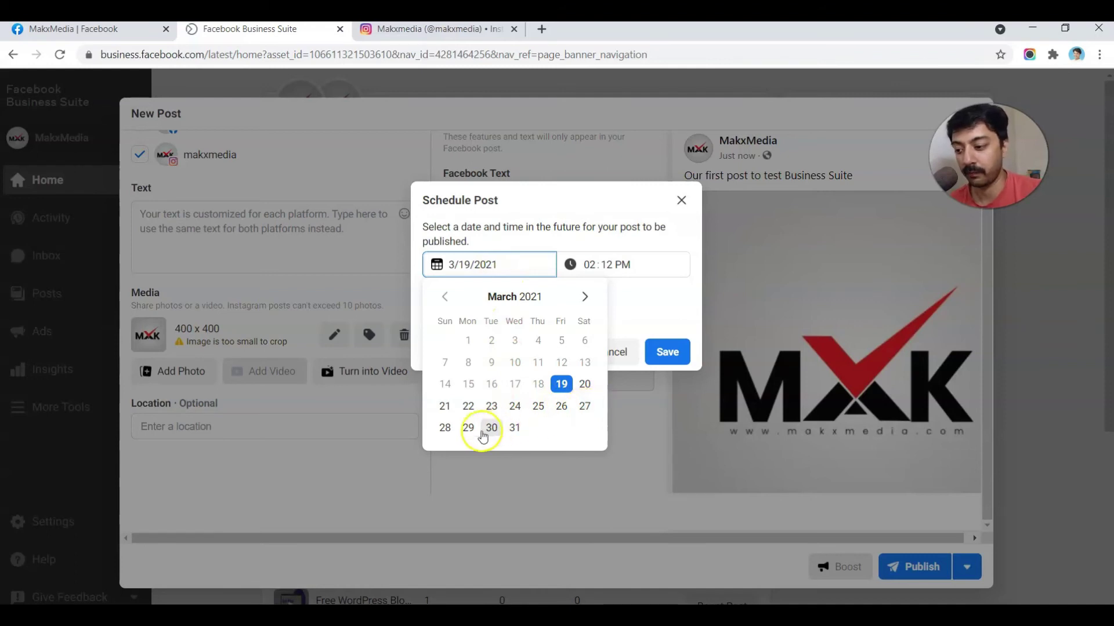
click(629, 268)
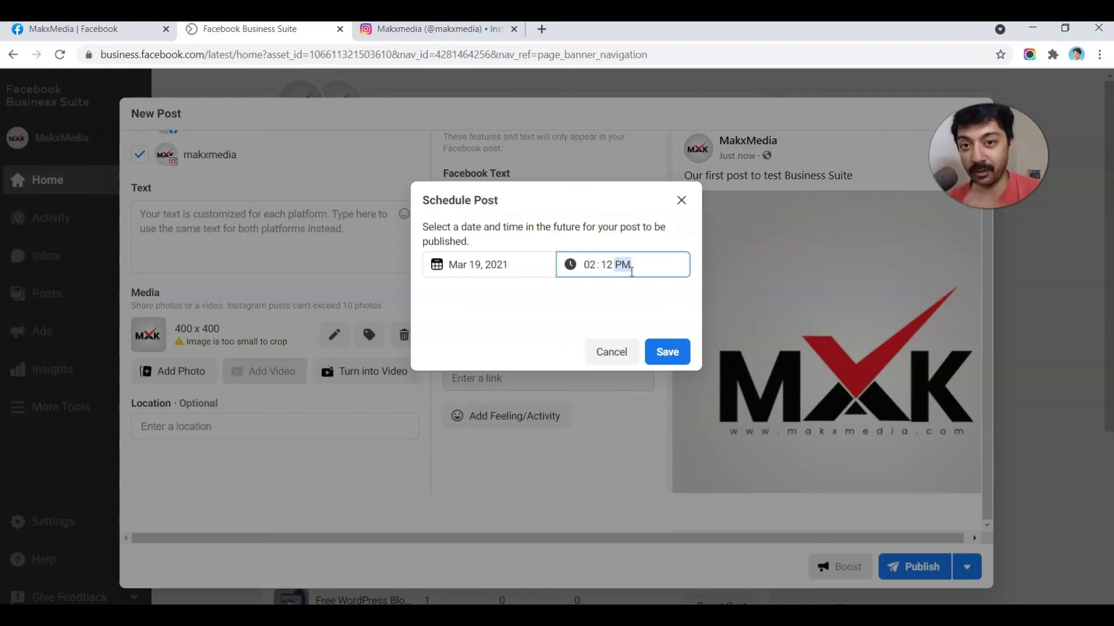
click(609, 350)
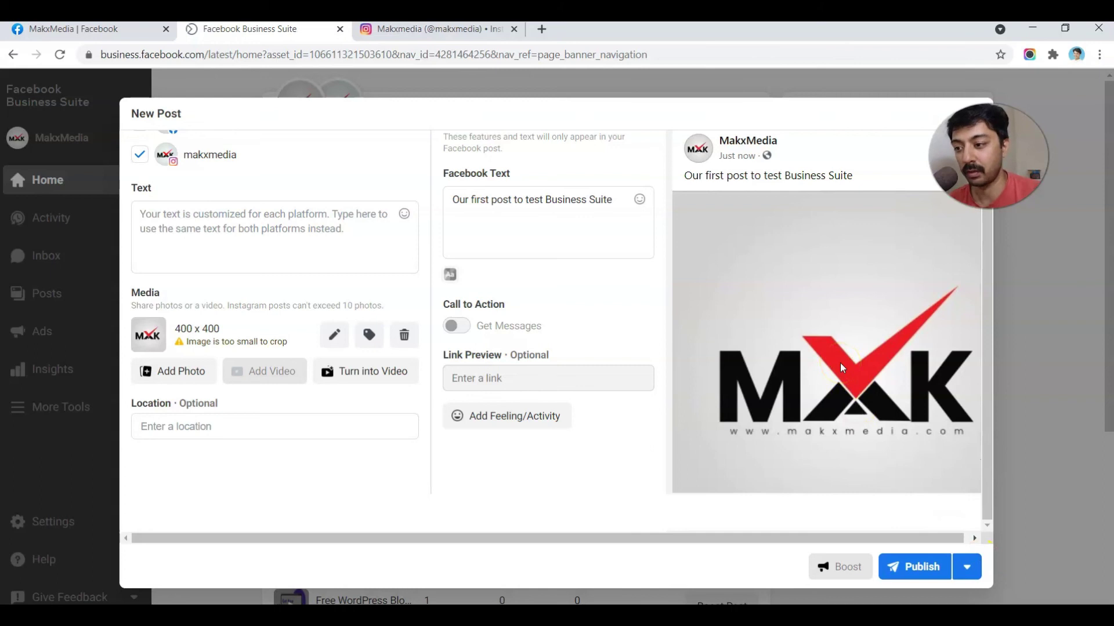
Publish the MXK post to Facebook and Instagram, check the Published entries, then view Instagram.
click(900, 567)
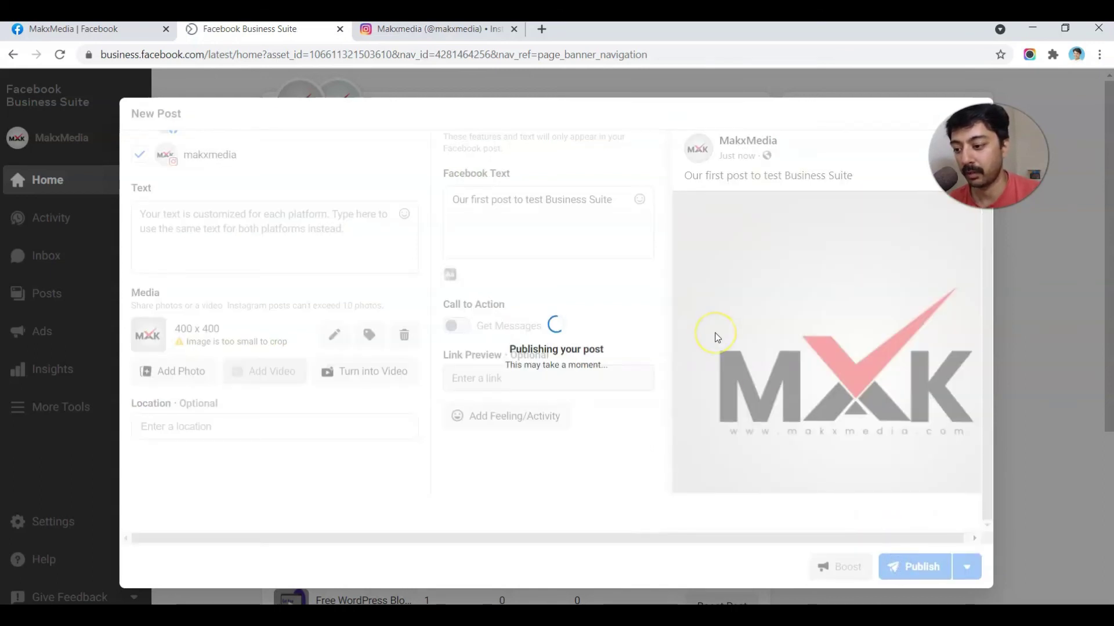
click(569, 243)
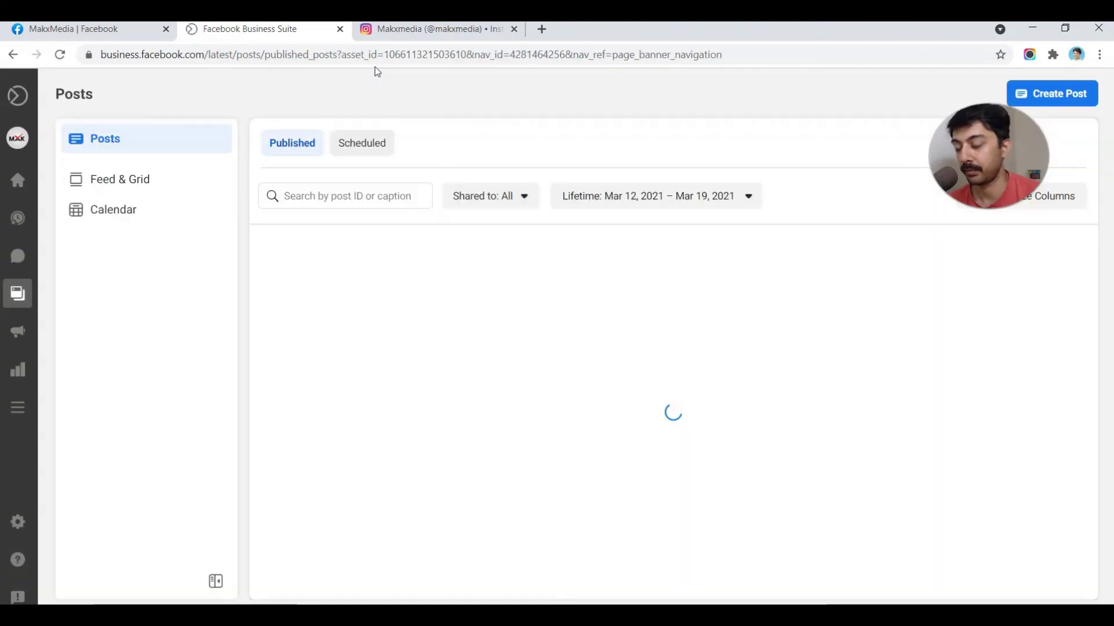
click(506, 210)
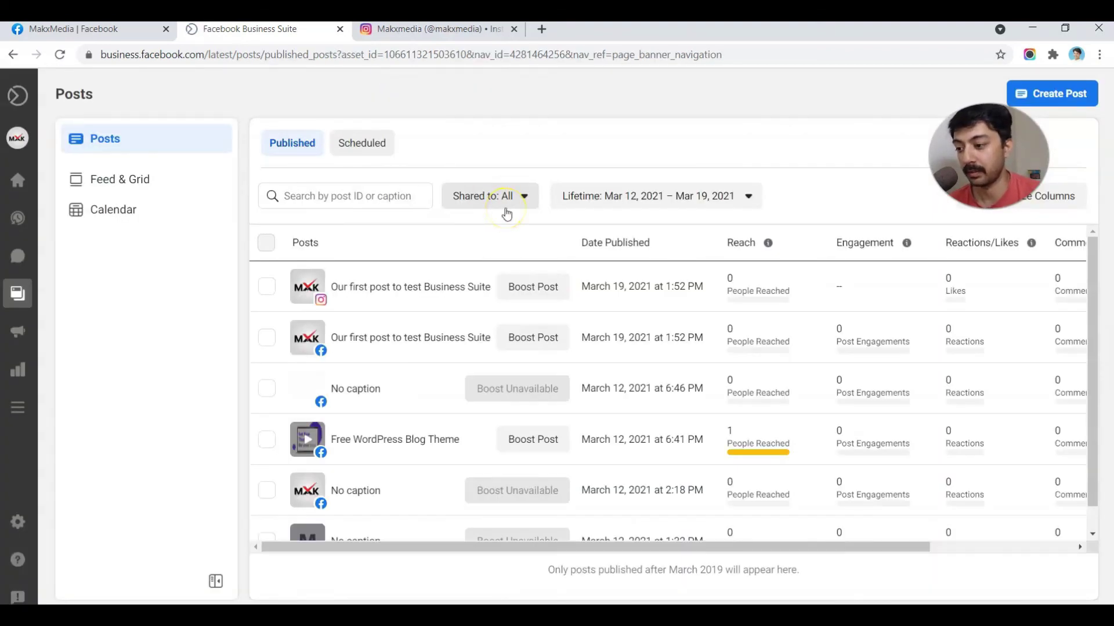
click(558, 348)
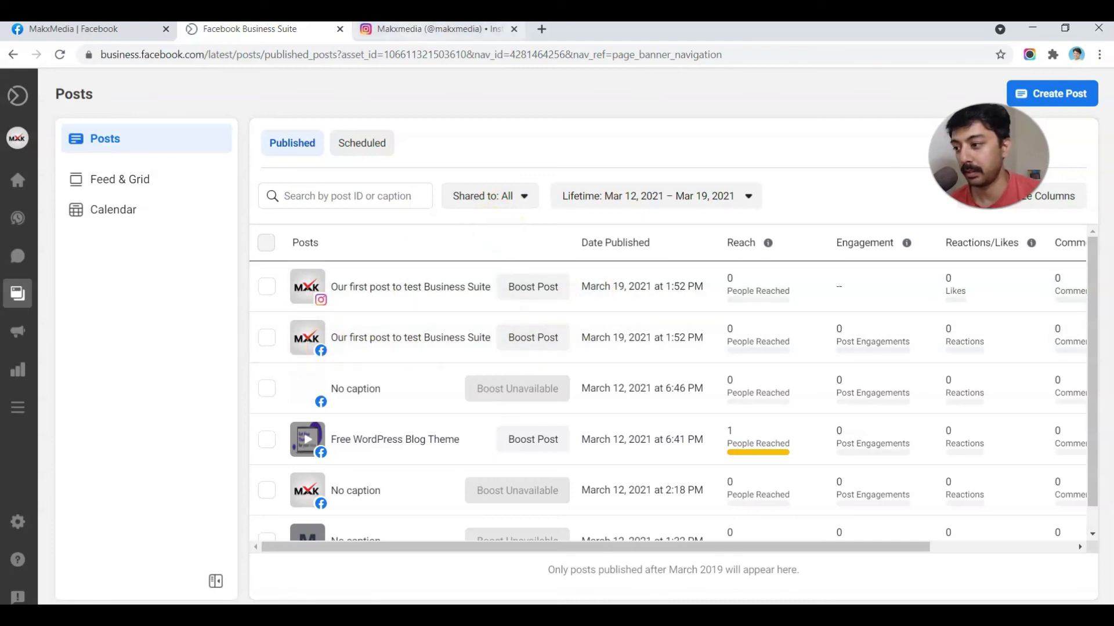
click(411, 28)
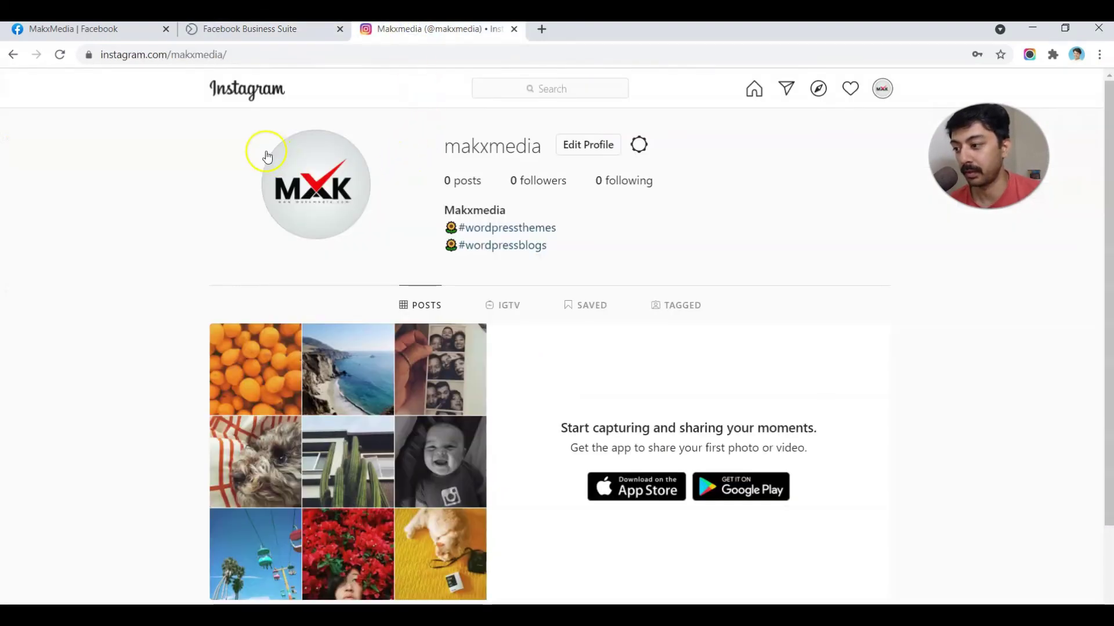
Reload the Instagram profile to show the single logo post, then return to the MakxMedia Facebook tab.
click(60, 56)
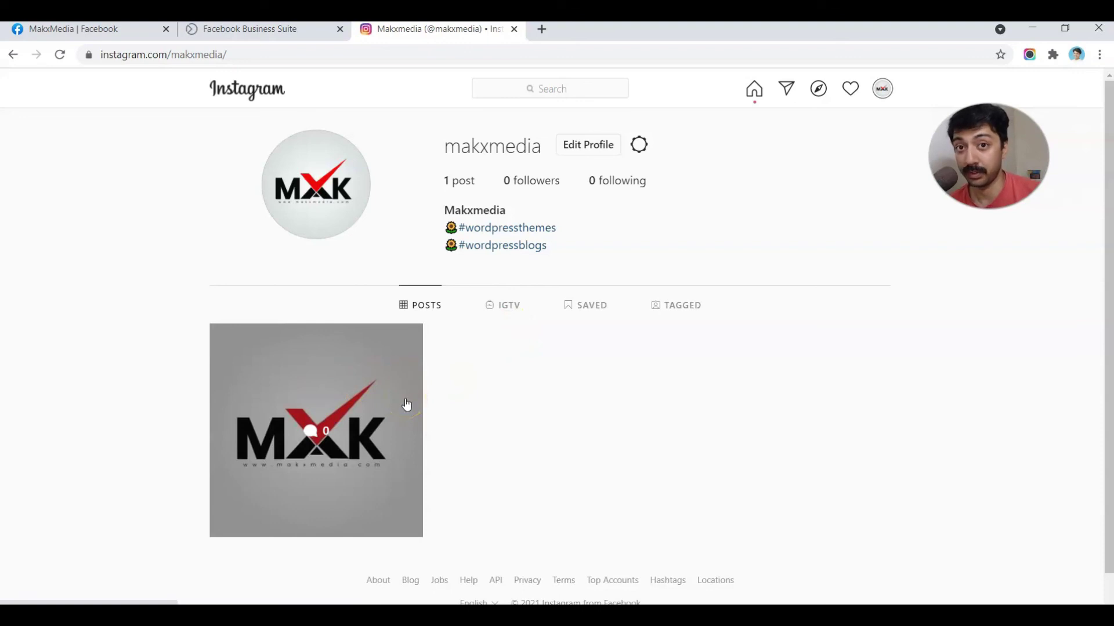
click(138, 32)
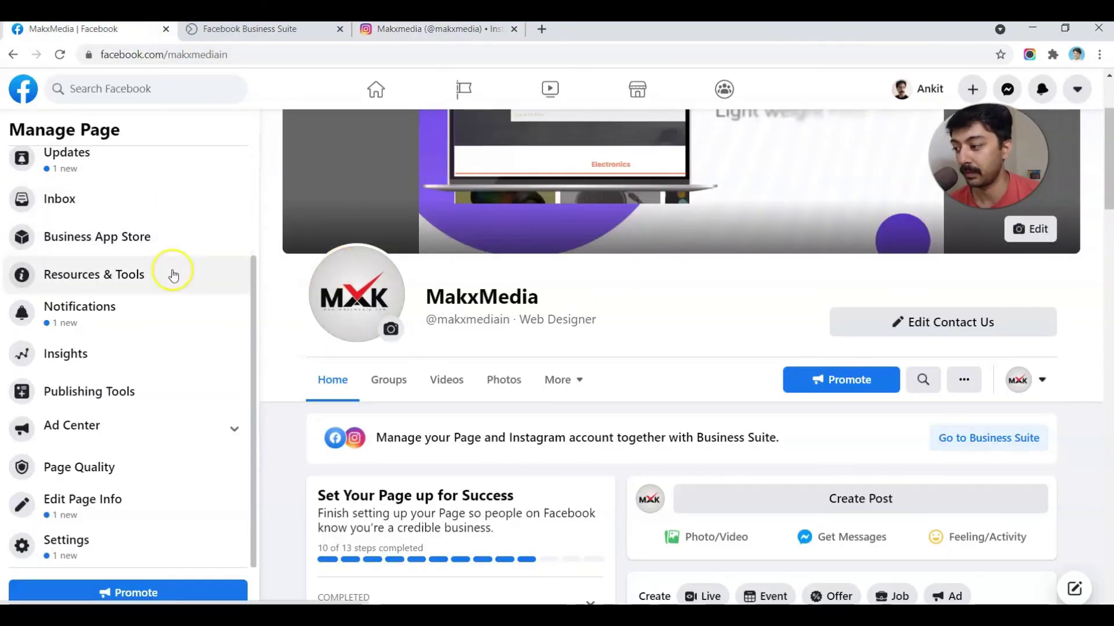
Reload the MakxMedia Page, check the new MXK logo post and caption, then return to the top.
scroll(169, 277, up, 3)
click(59, 54)
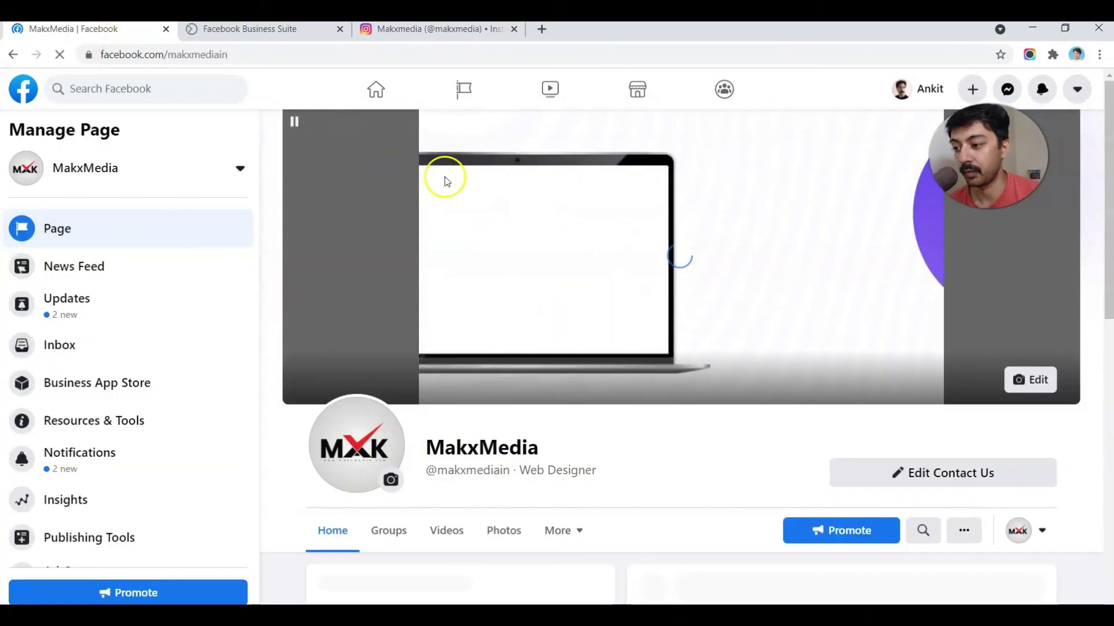
scroll(456, 186, down, 6)
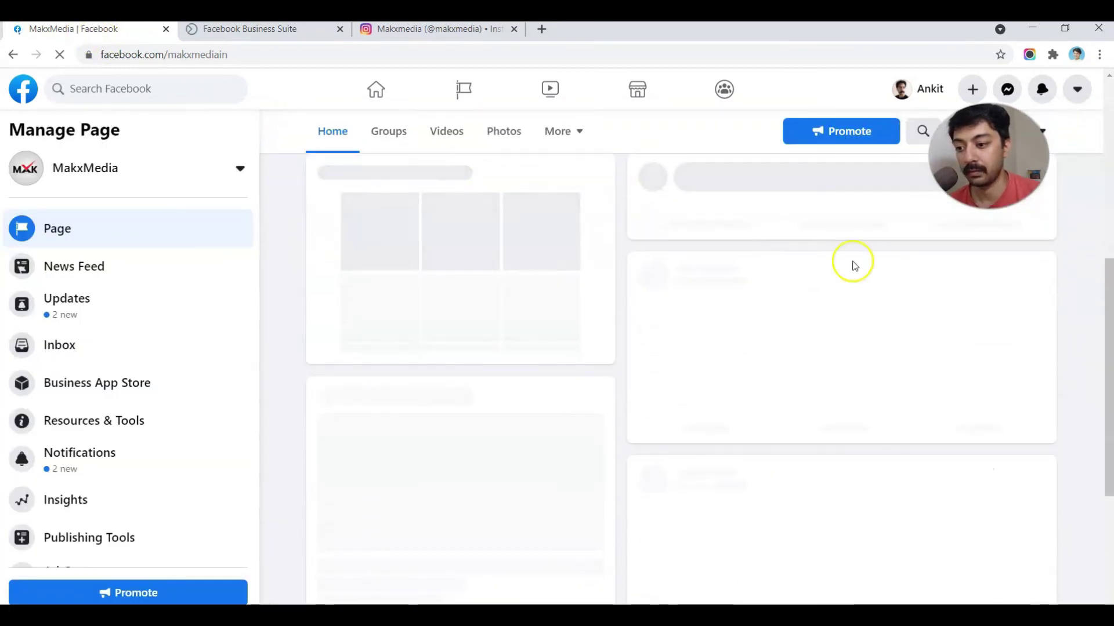
scroll(887, 319, down, 3)
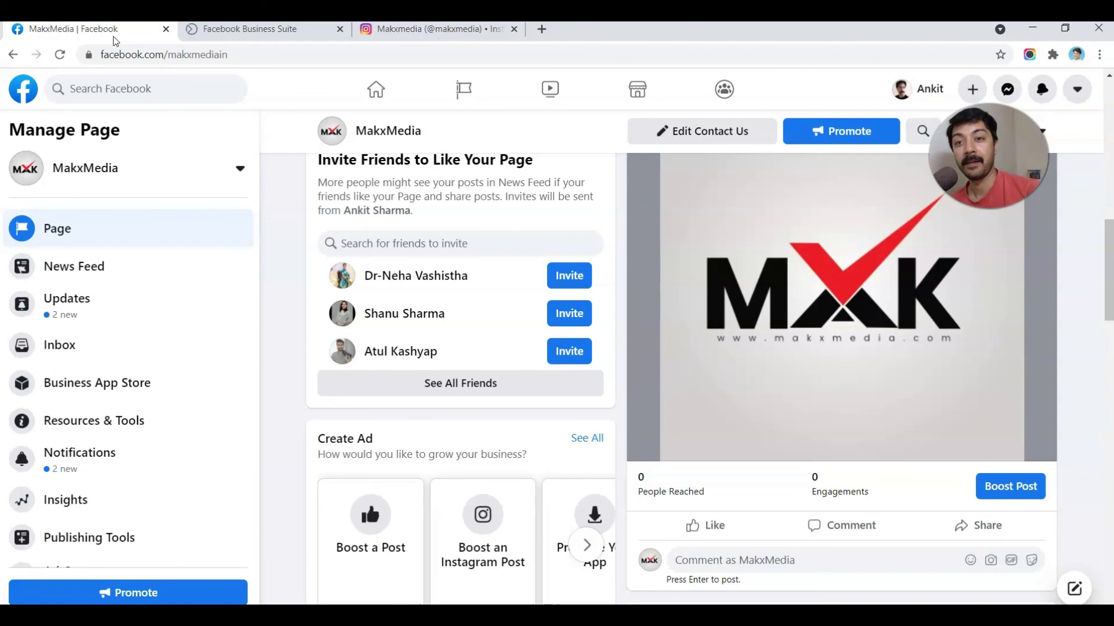
key(Home)
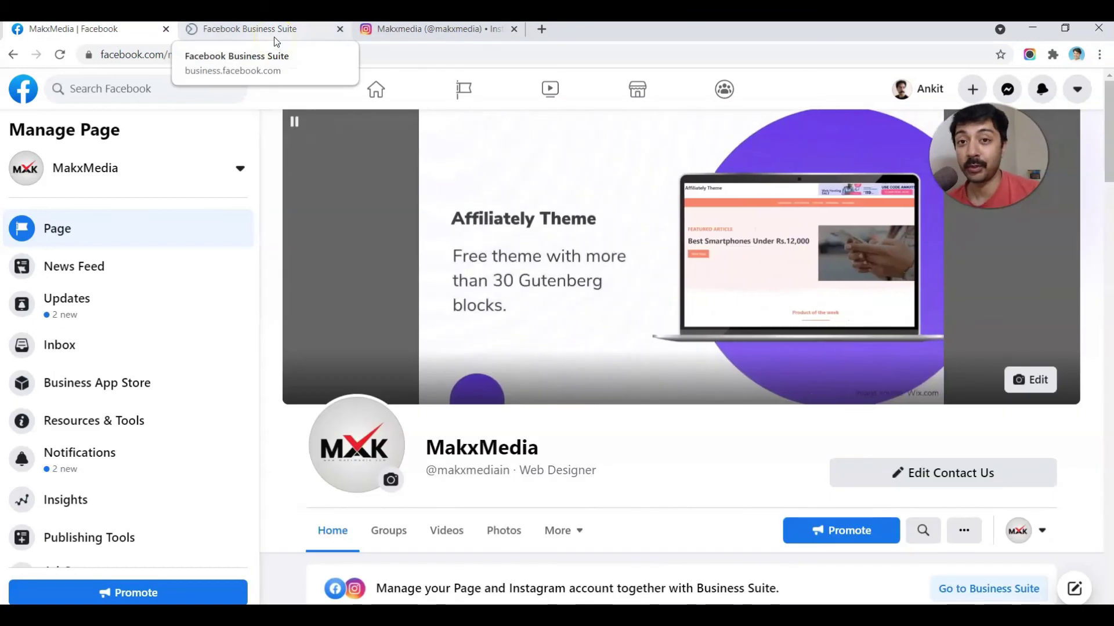